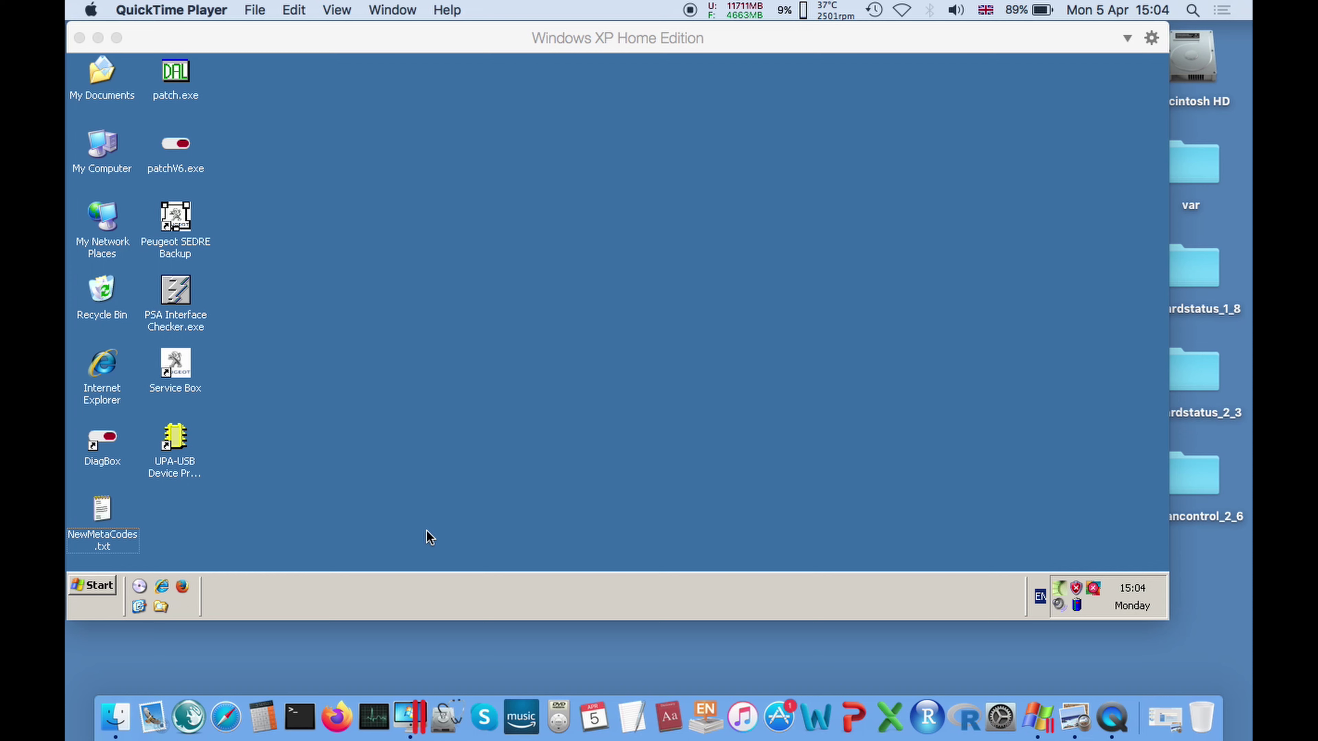
Switch the Windows XP Home Edition virtual machine to full-screen view
{"action": "left_click", "coordinate": [590, 44]}
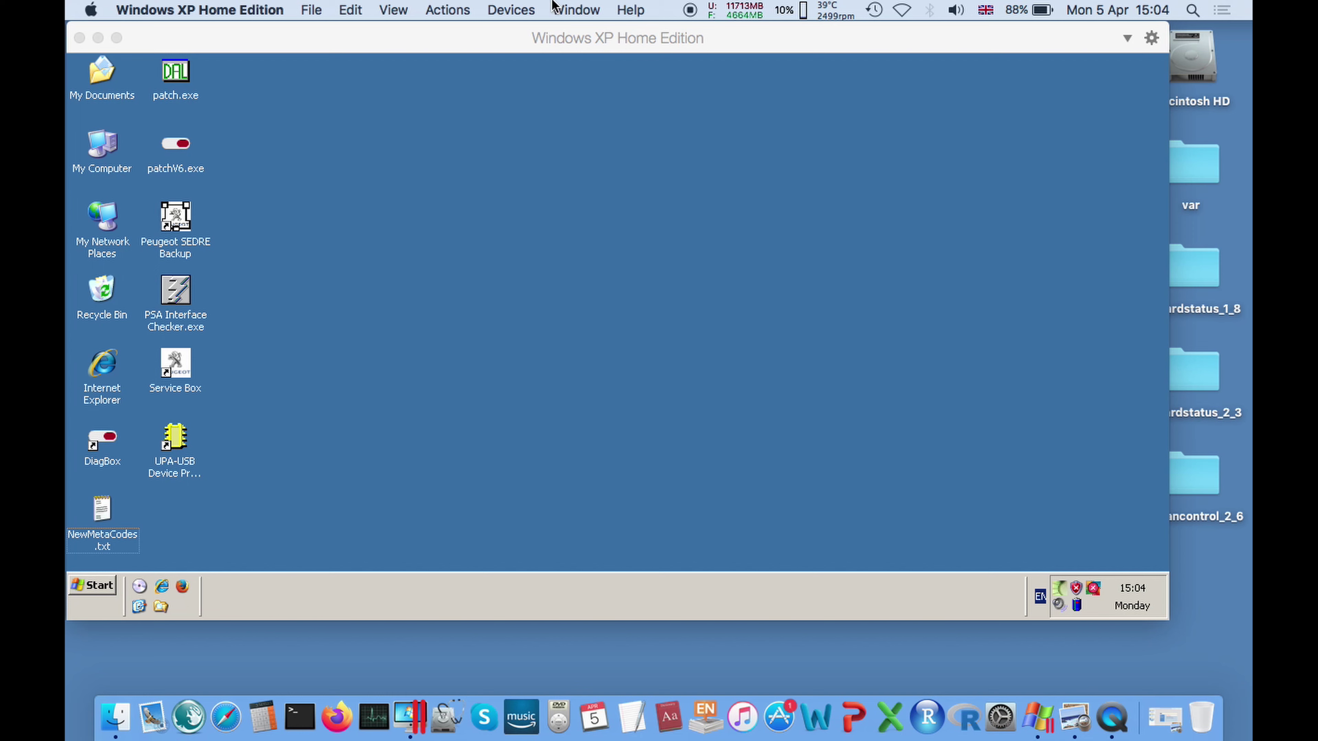
{"action": "left_click", "coordinate": [393, 11]}
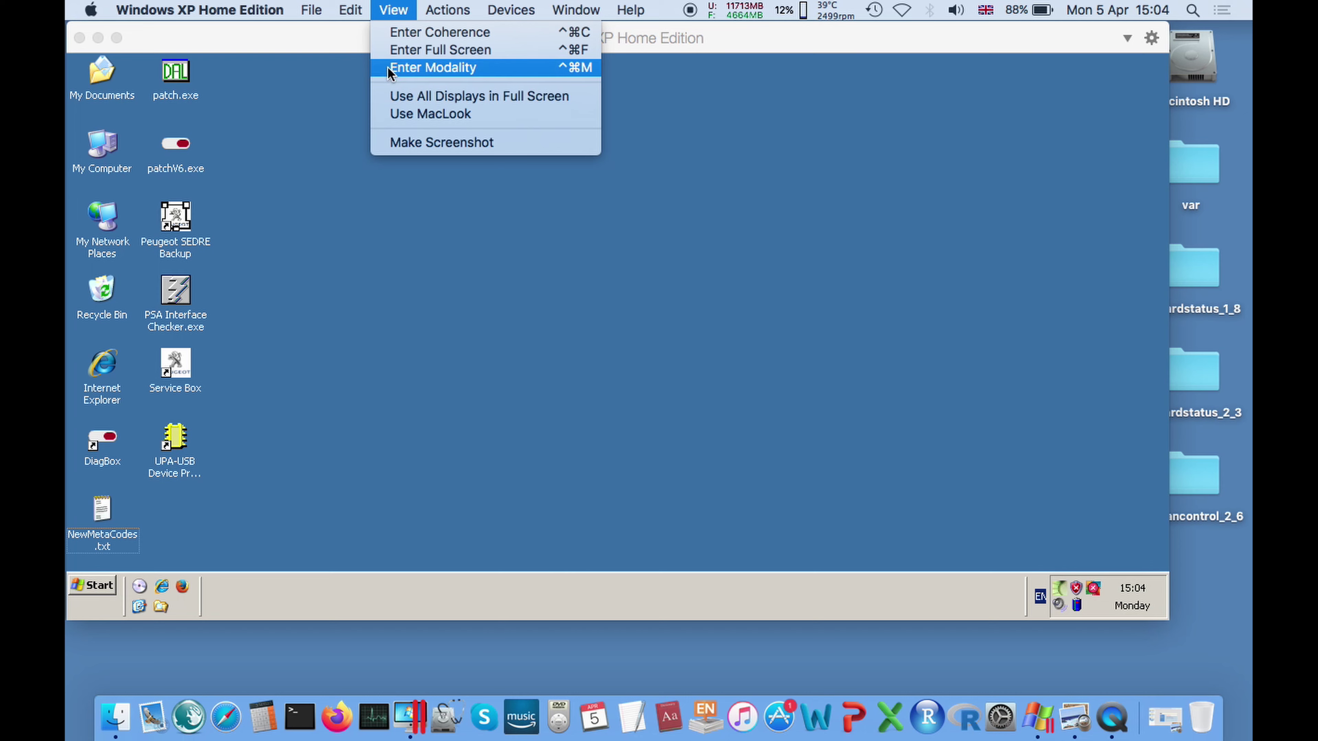
{"action": "left_click", "coordinate": [394, 51]}
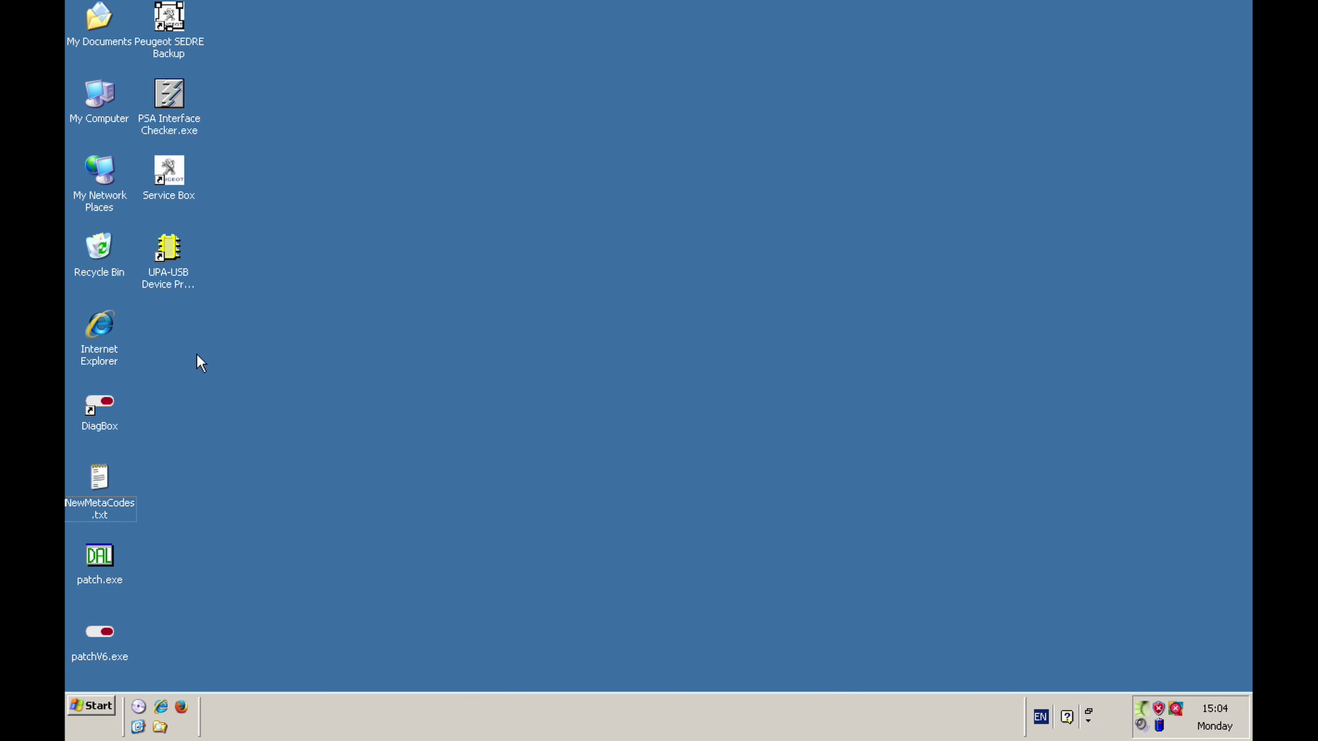
Start DiagBox without searching for updates and select the Peugeot Partner 2 as the vehicle
{"action": "double_click", "coordinate": [108, 406]}
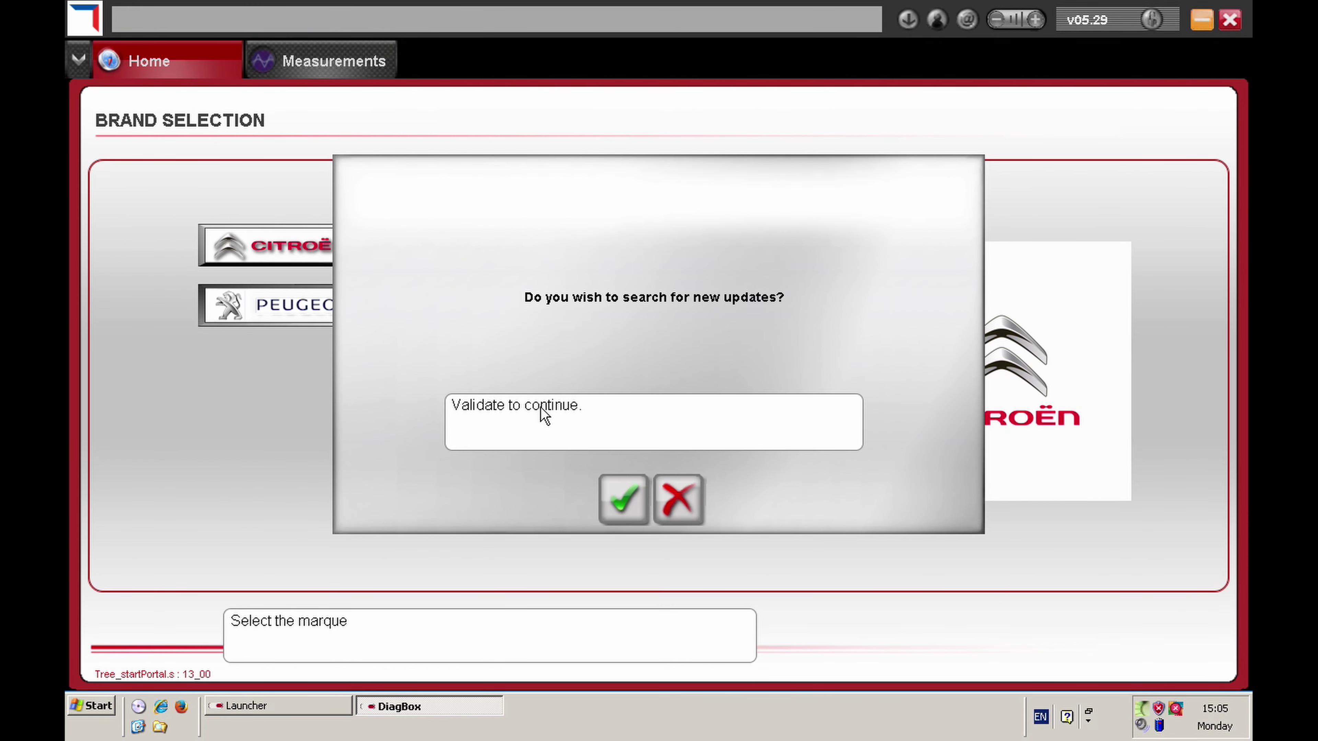
{"action": "left_click", "coordinate": [675, 498]}
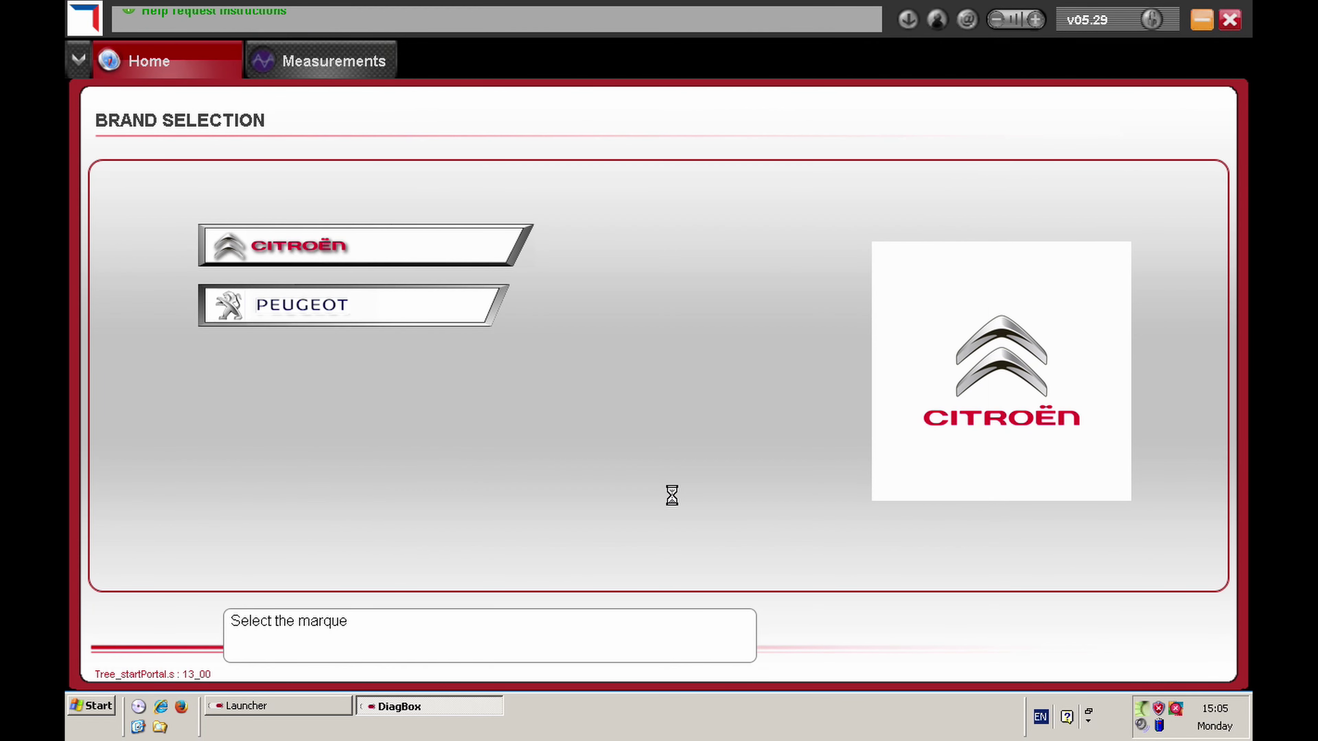
{"action": "left_click", "coordinate": [461, 317]}
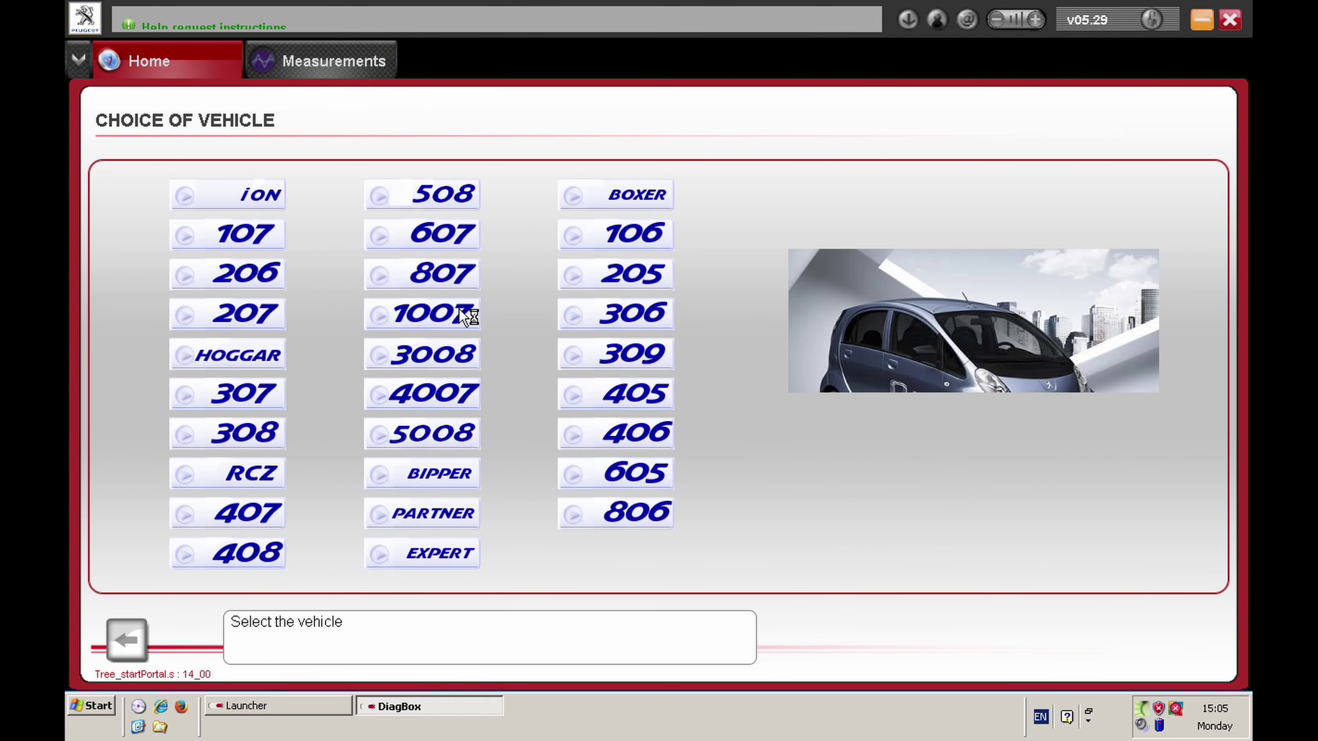
{"action": "left_click", "coordinate": [459, 514]}
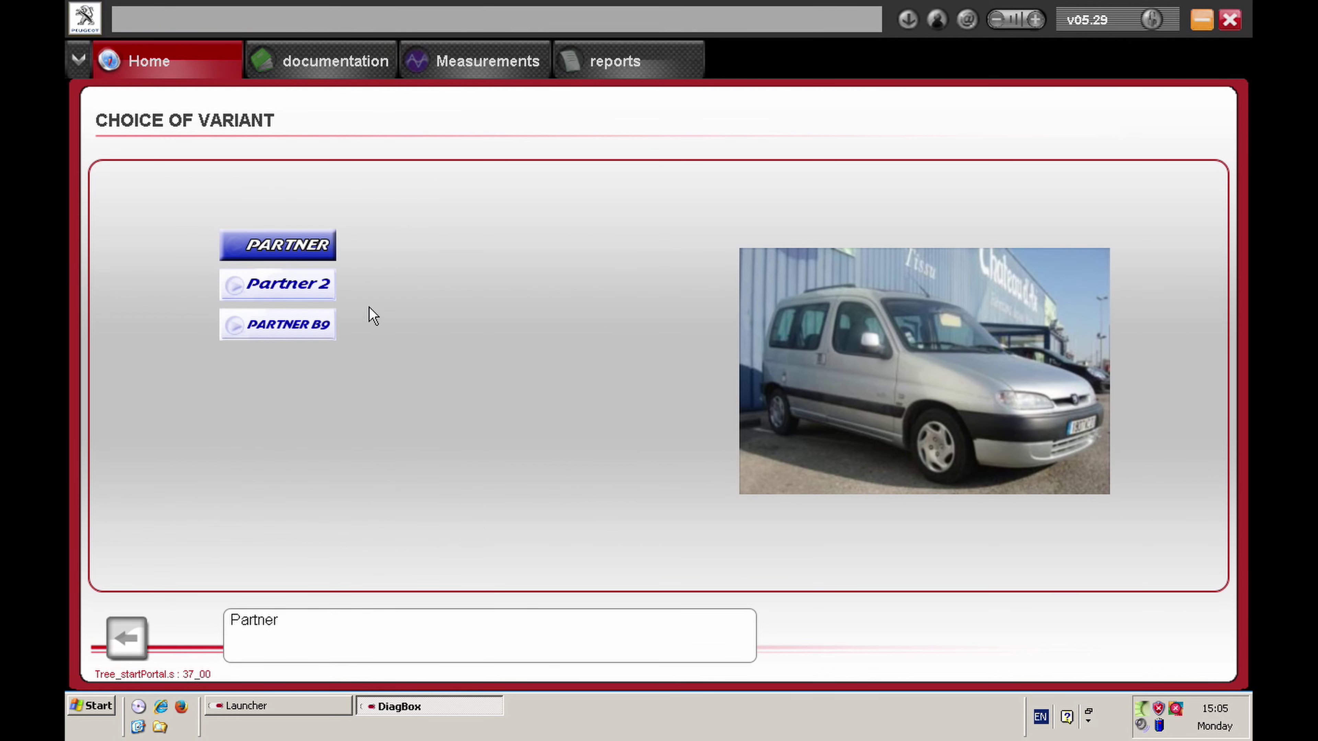
{"action": "left_click", "coordinate": [316, 287]}
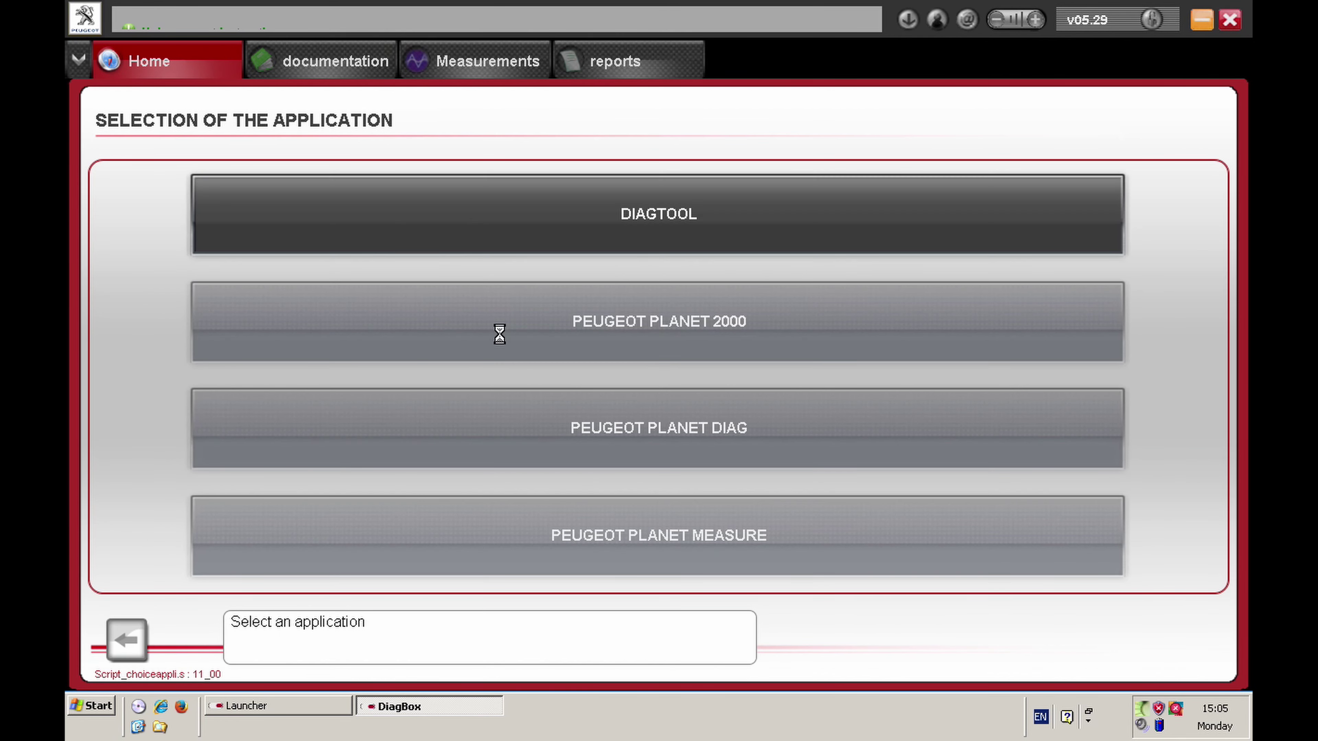
Launch the Peugeot Planet 2000 application for this vehicle with the DAM number 11202
{"action": "left_click", "coordinate": [597, 313]}
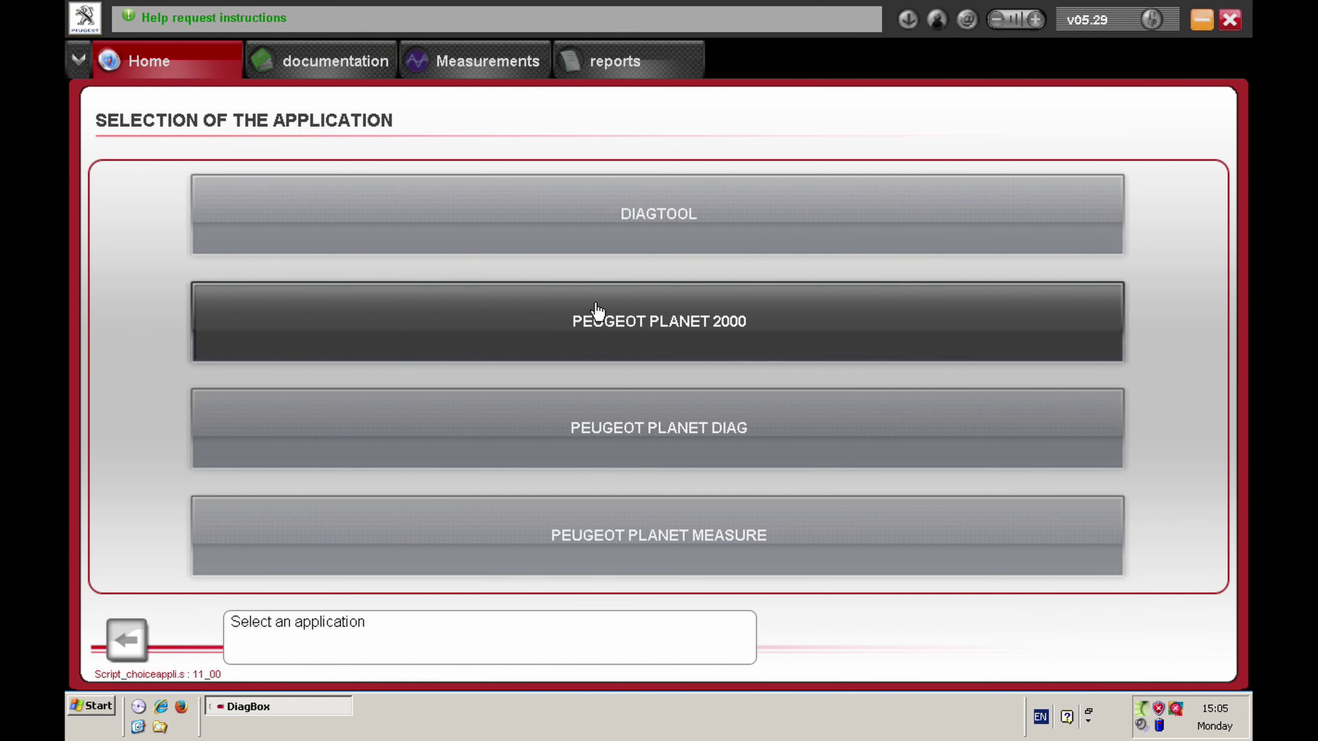
{"action": "left_click", "coordinate": [531, 331]}
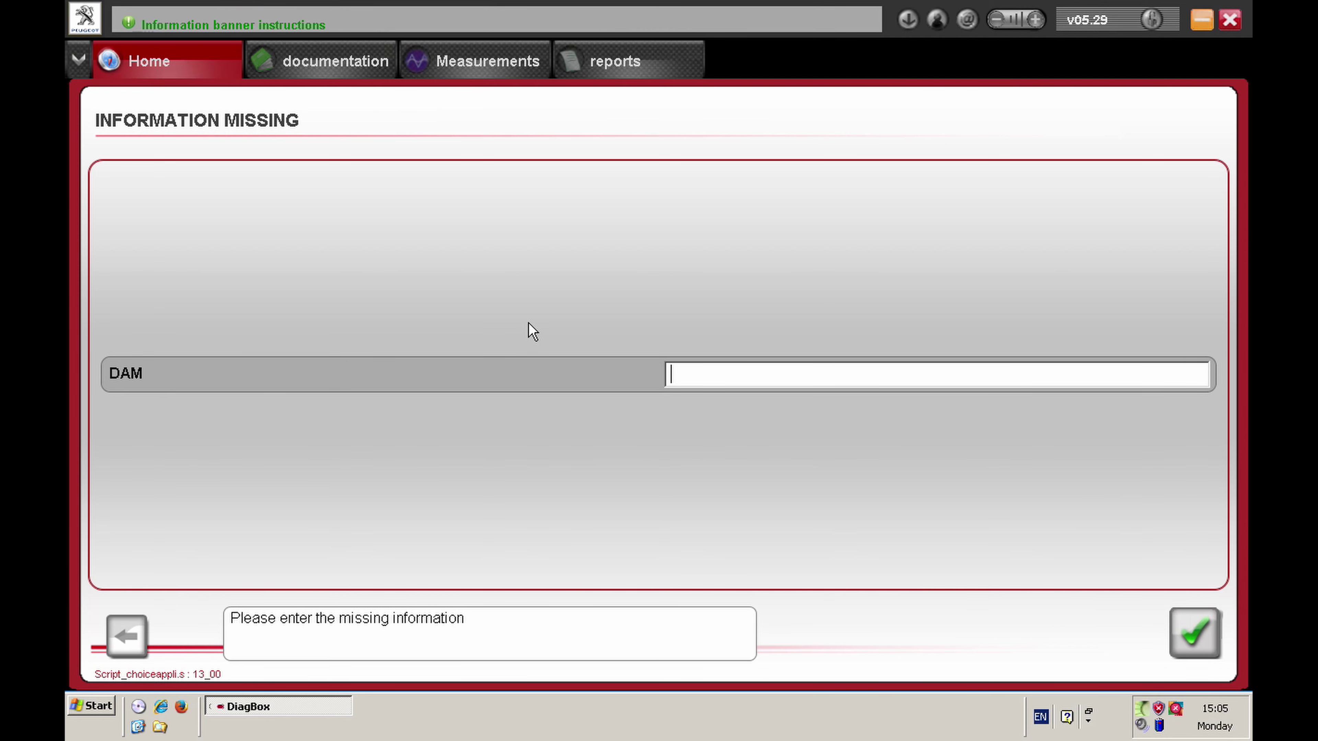
{"action": "type", "text": "112"}
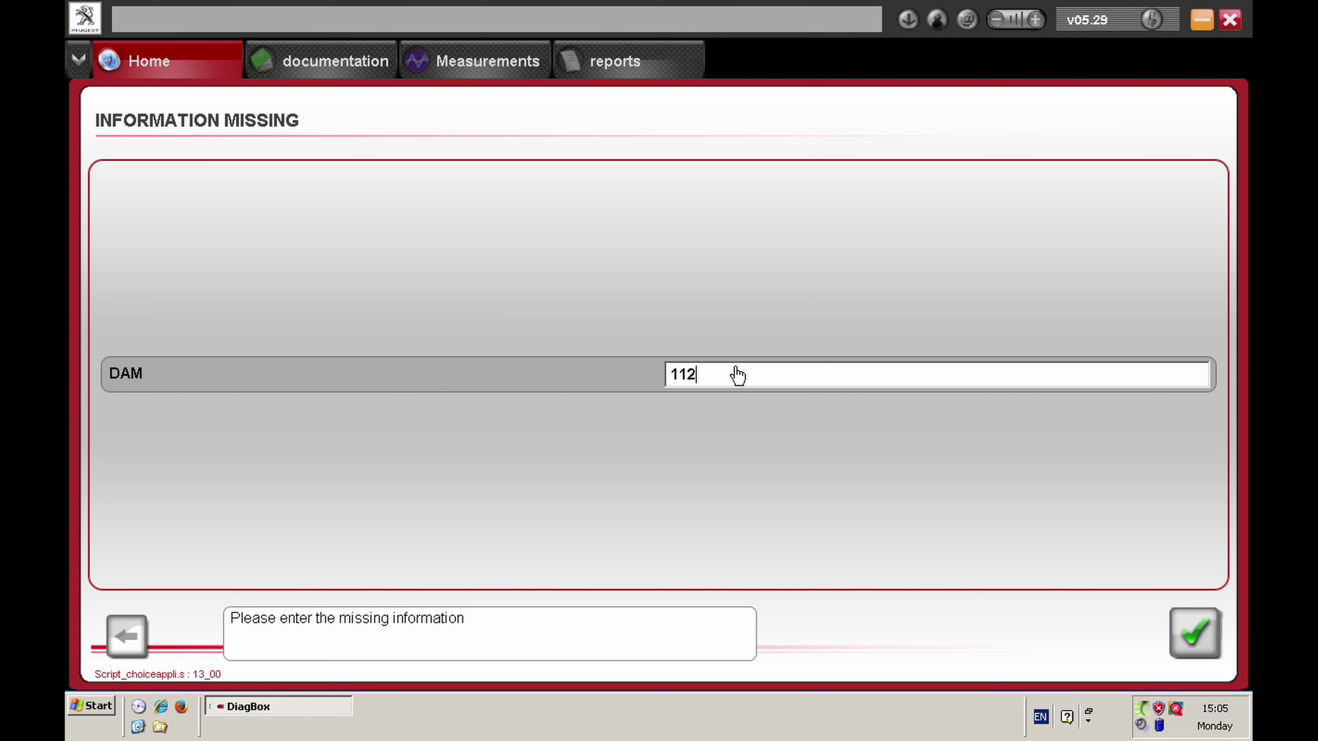
{"action": "type", "text": "02"}
{"action": "left_click", "coordinate": [1193, 626]}
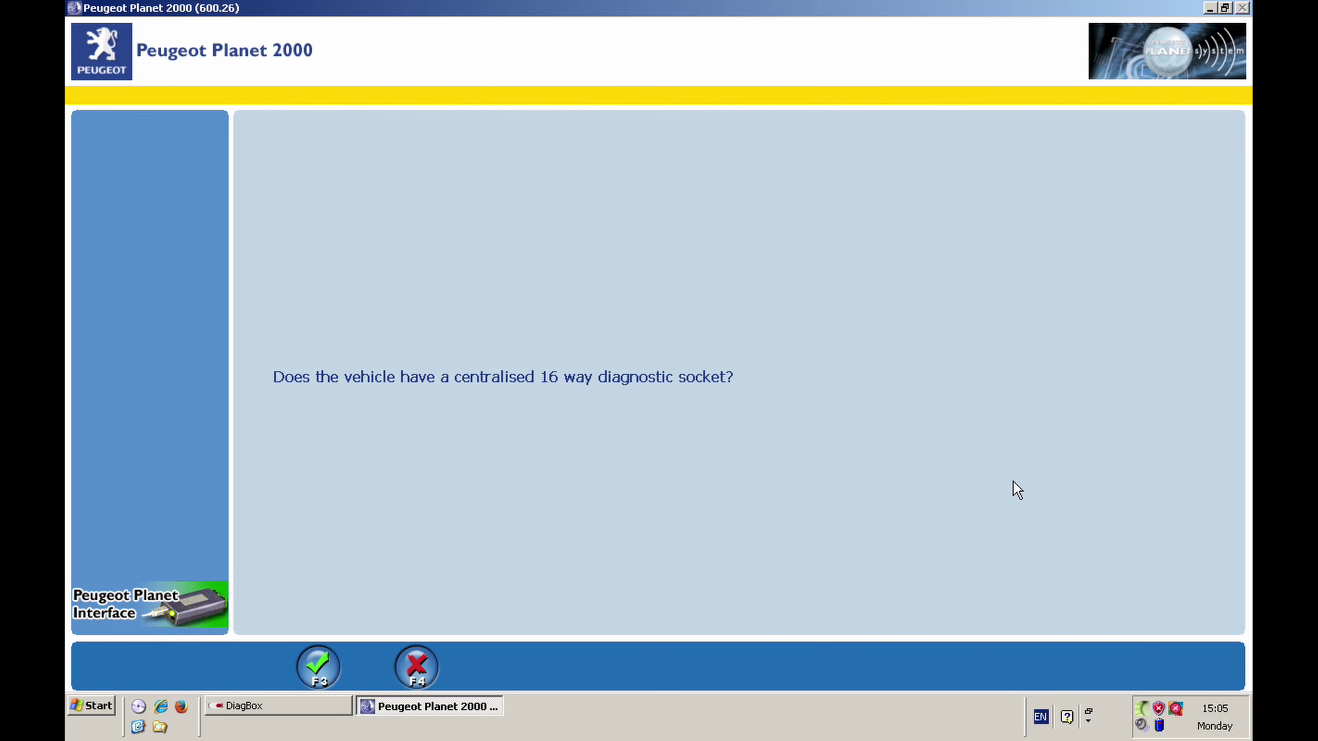
Confirm the centralised 16 way diagnostic socket and the ignition and connector instructions, and run the global test from ECU configuration and services
{"action": "left_click", "coordinate": [316, 649]}
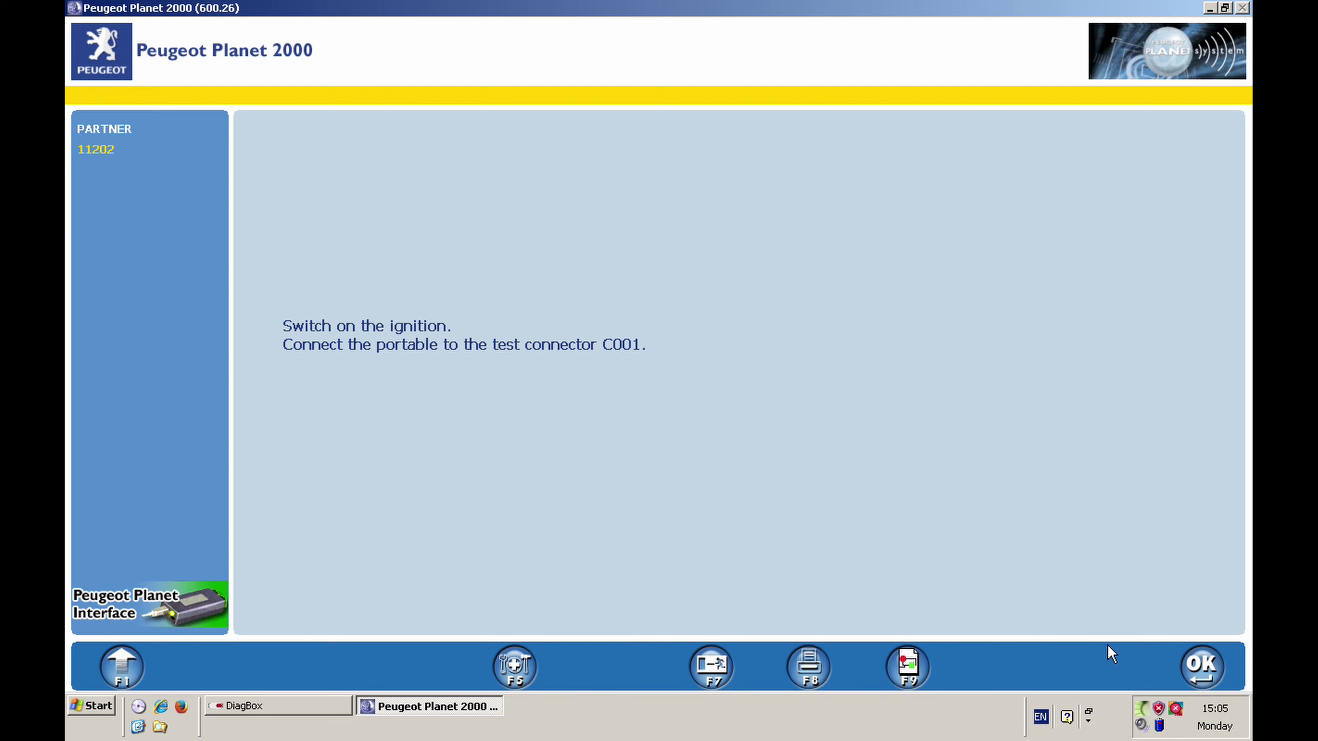
{"action": "left_click", "coordinate": [1197, 671]}
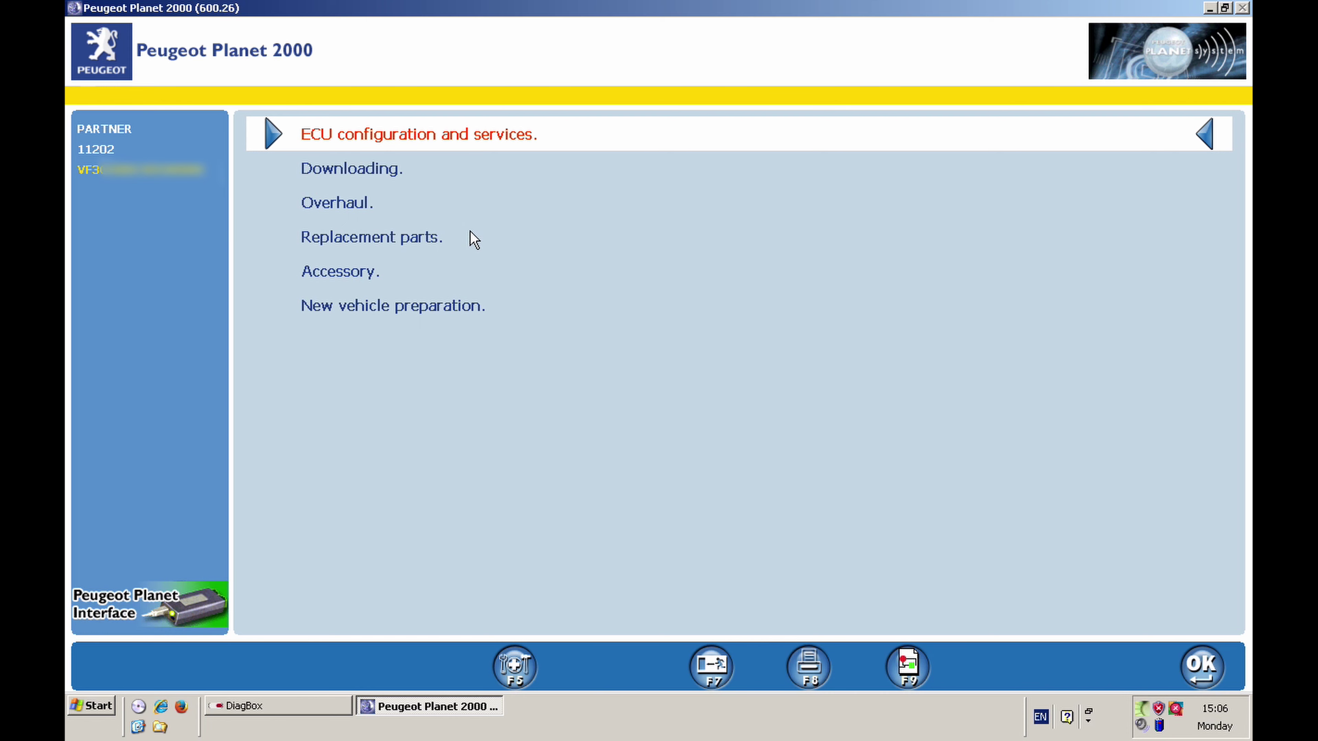
{"action": "left_click", "coordinate": [453, 152]}
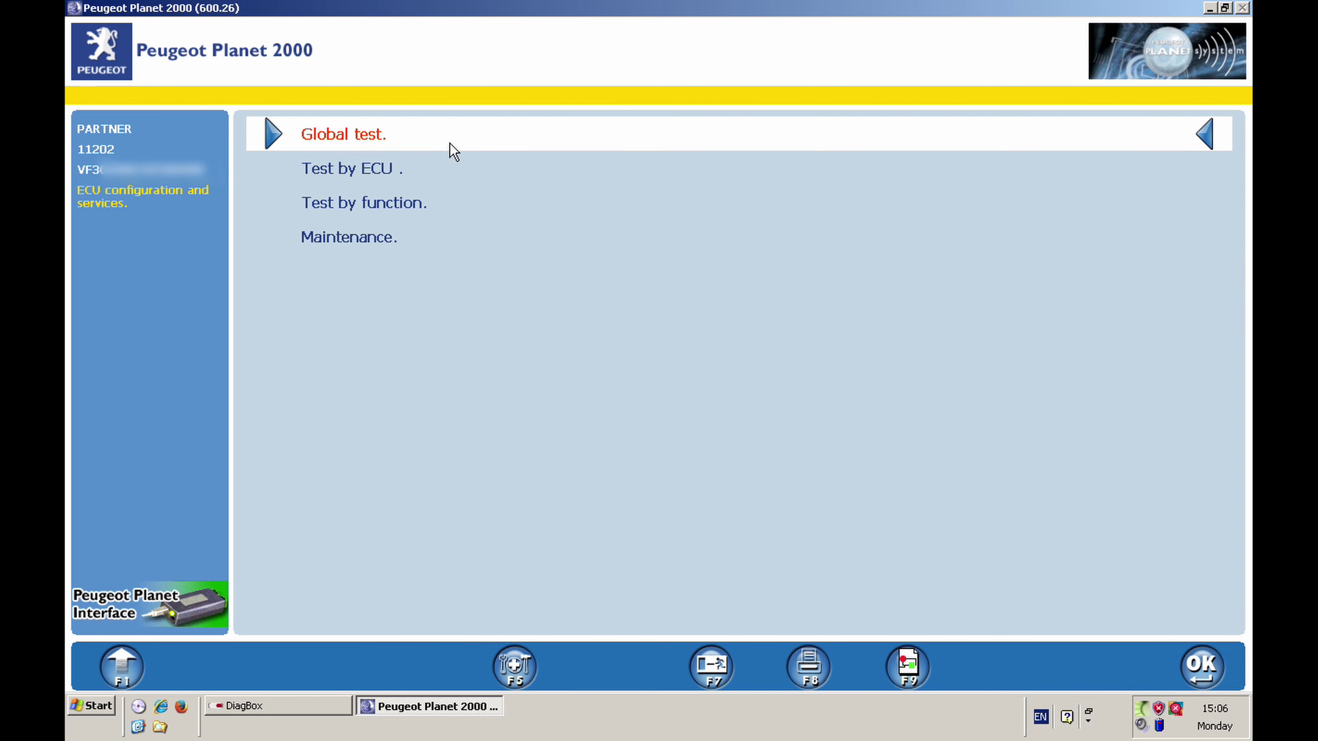
{"action": "left_click", "coordinate": [377, 139]}
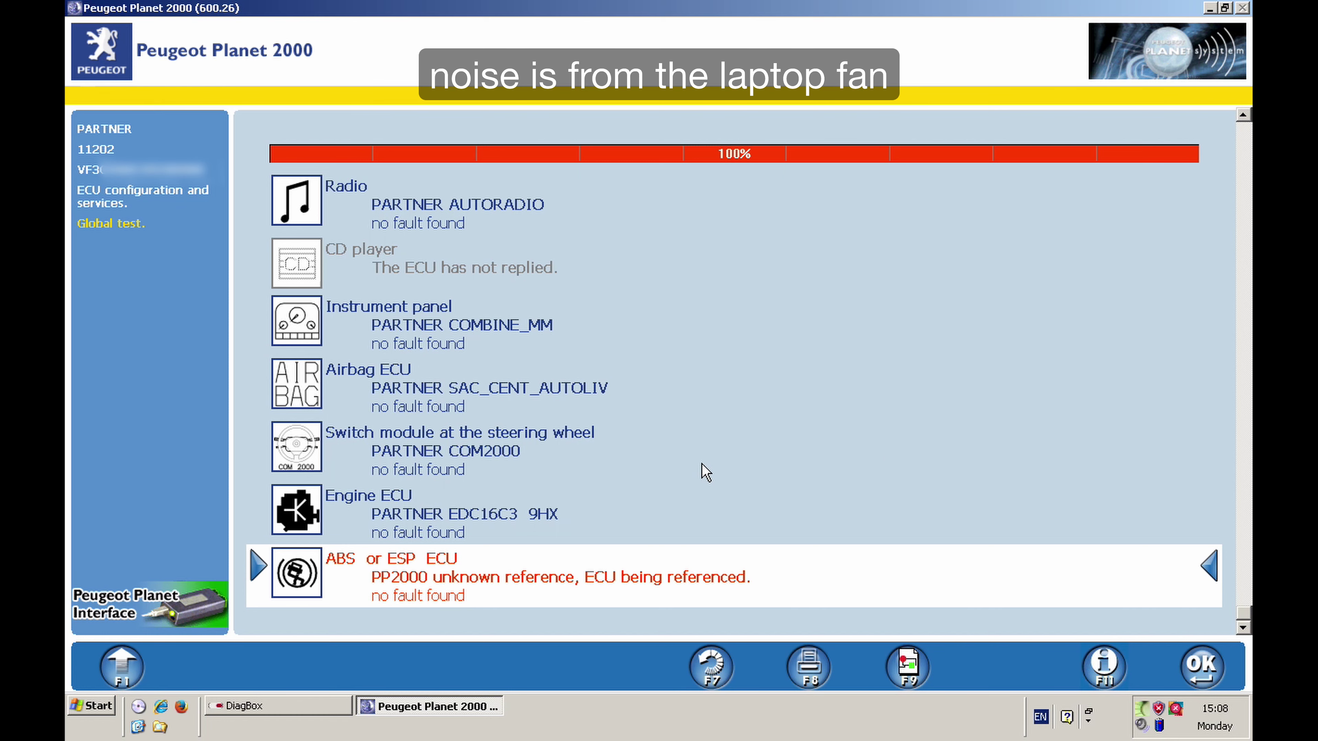
Review the fault status of each ECU in the global test results, from the multifunction display to the ABS or ESP ECU
{"action": "key", "text": "Up"}
{"action": "key", "text": "Up"}
{"action": "key", "text": "Up"}
{"action": "key", "text": "Up"}
{"action": "key", "text": "Up"}
{"action": "key", "text": "Up"}
{"action": "key", "text": "Up"}
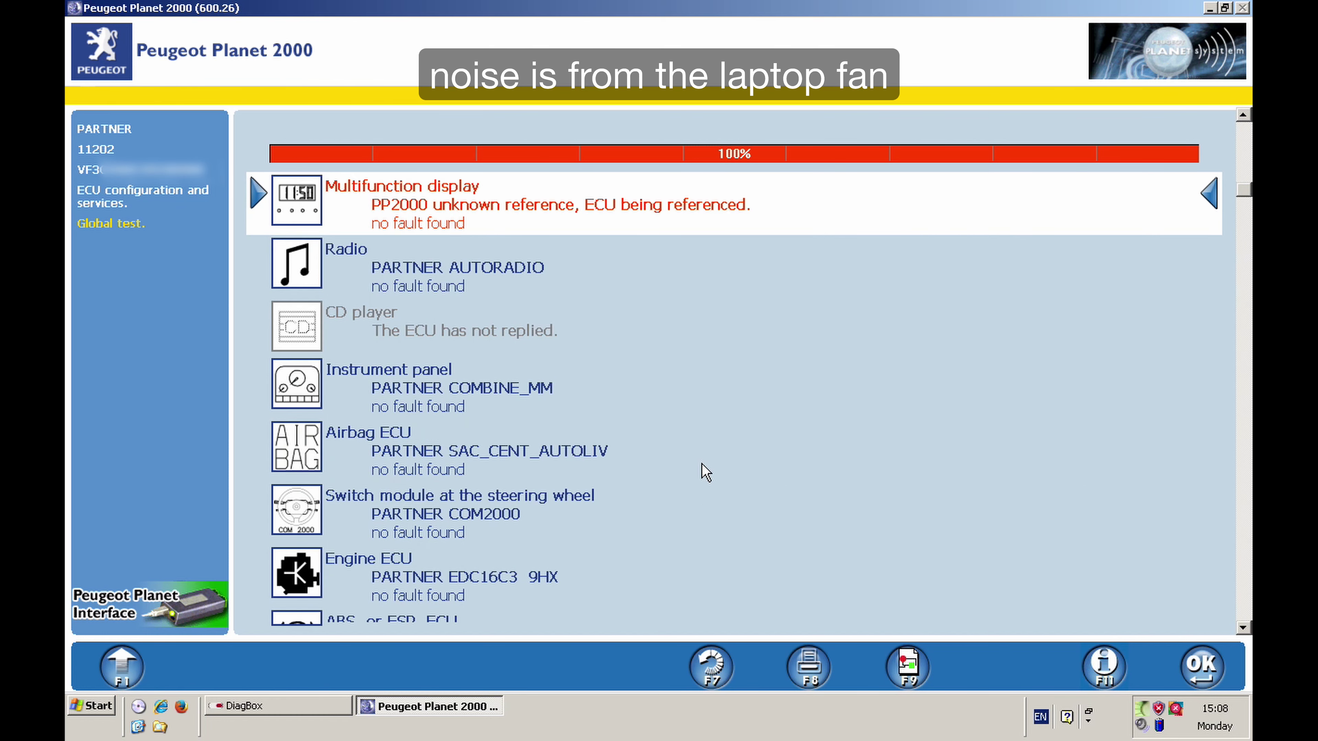
{"action": "key", "text": "Up"}
{"action": "key", "text": "Down"}
{"action": "key", "text": "Down"}
{"action": "key", "text": "Down"}
{"action": "key", "text": "Down"}
{"action": "key", "text": "Down"}
{"action": "key", "text": "Down"}
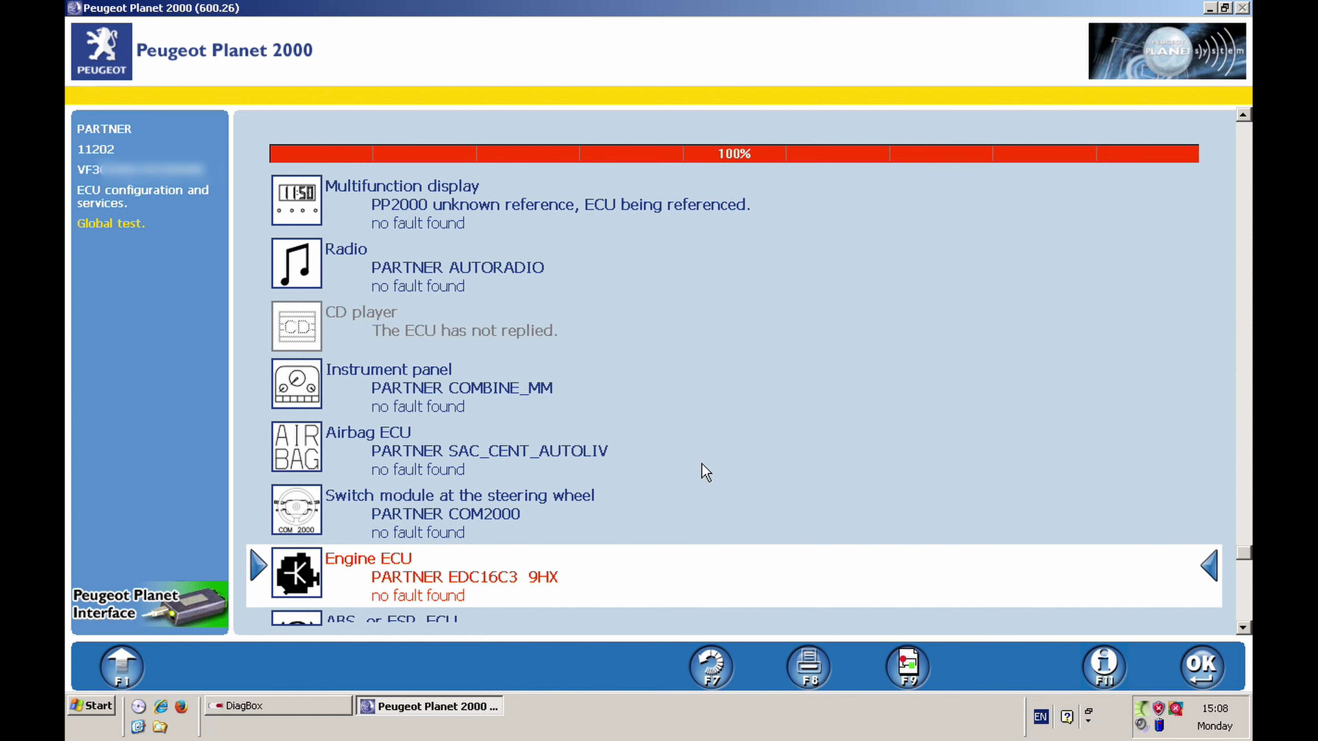
{"action": "key", "text": "Down"}
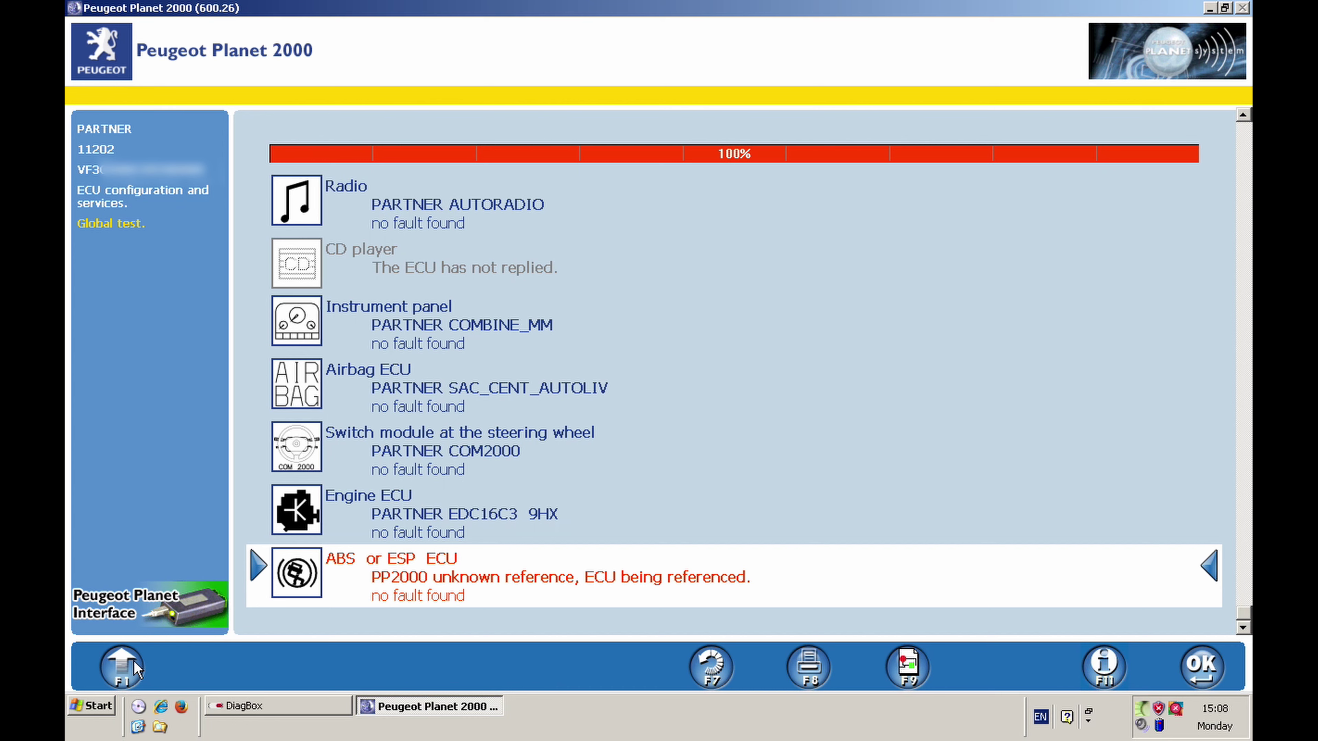
Leave the global test and ECU services and open the Replacement parts section
{"action": "left_click", "coordinate": [123, 666]}
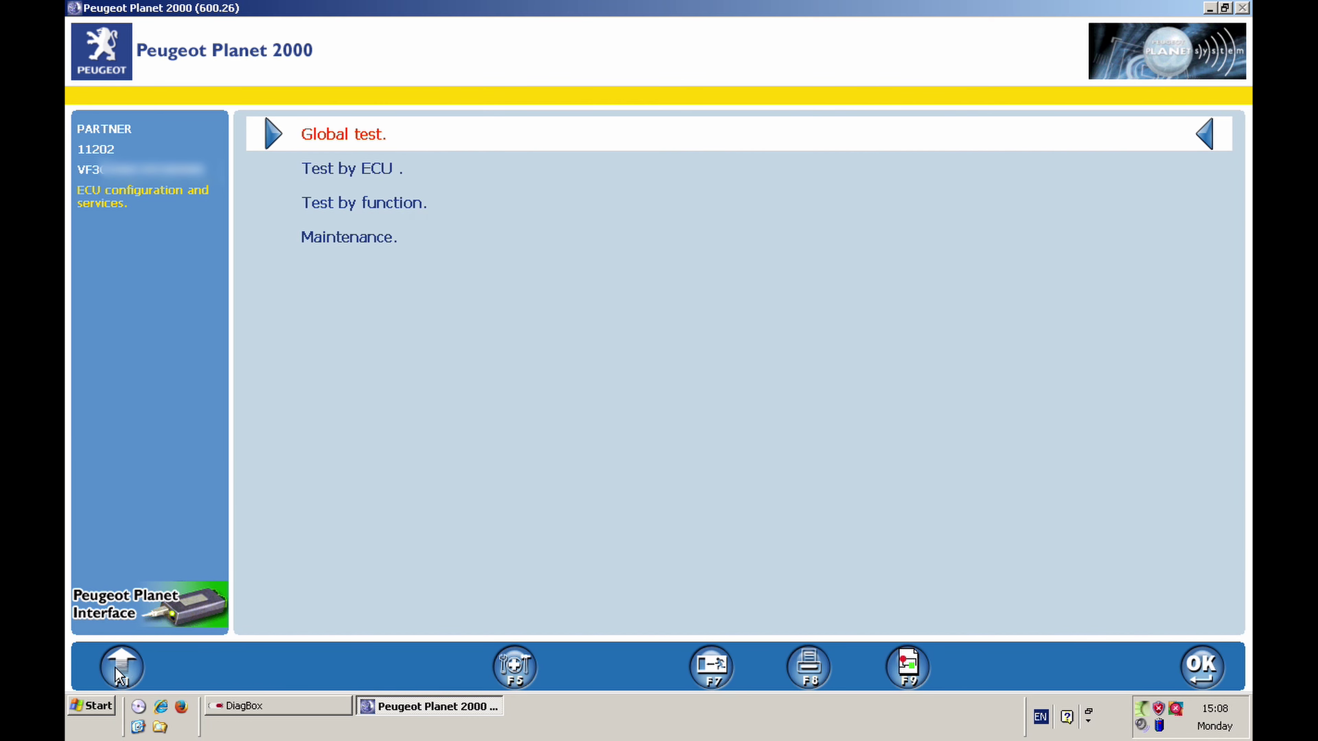
{"action": "left_click", "coordinate": [122, 674]}
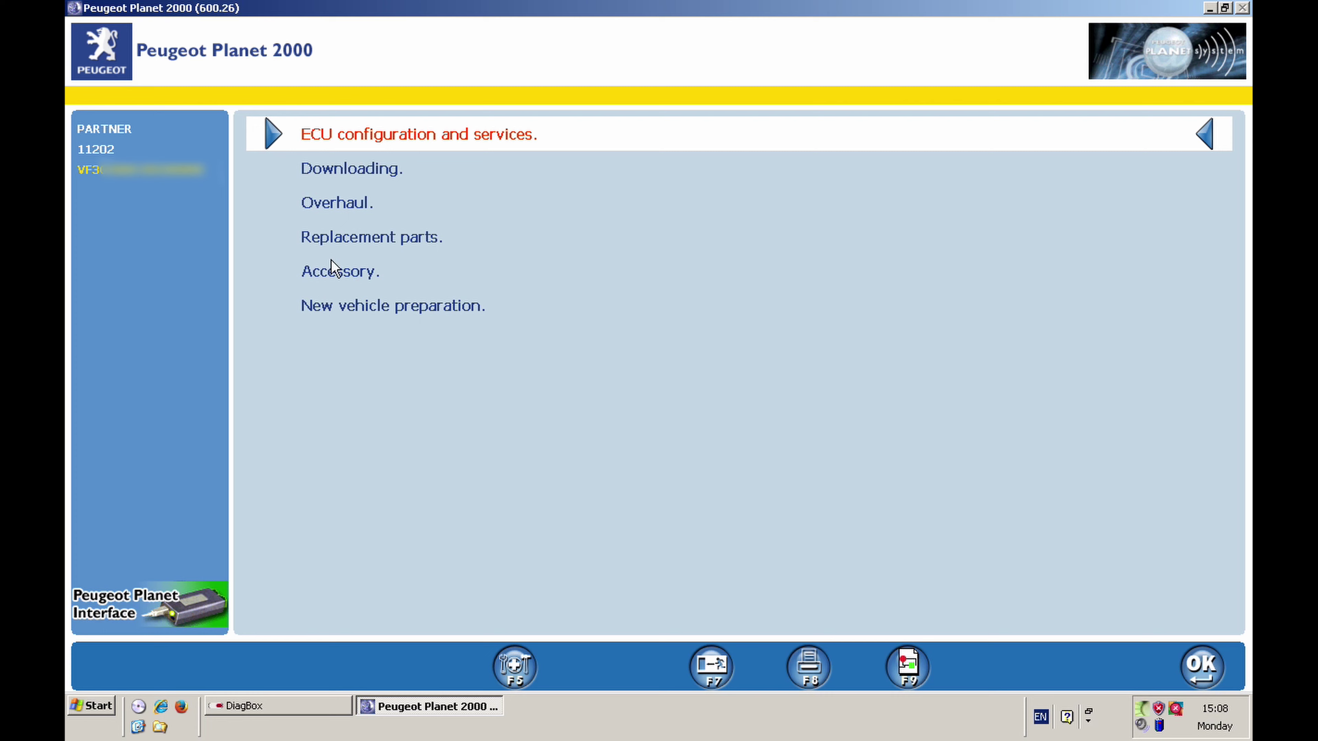
{"action": "left_click", "coordinate": [351, 236]}
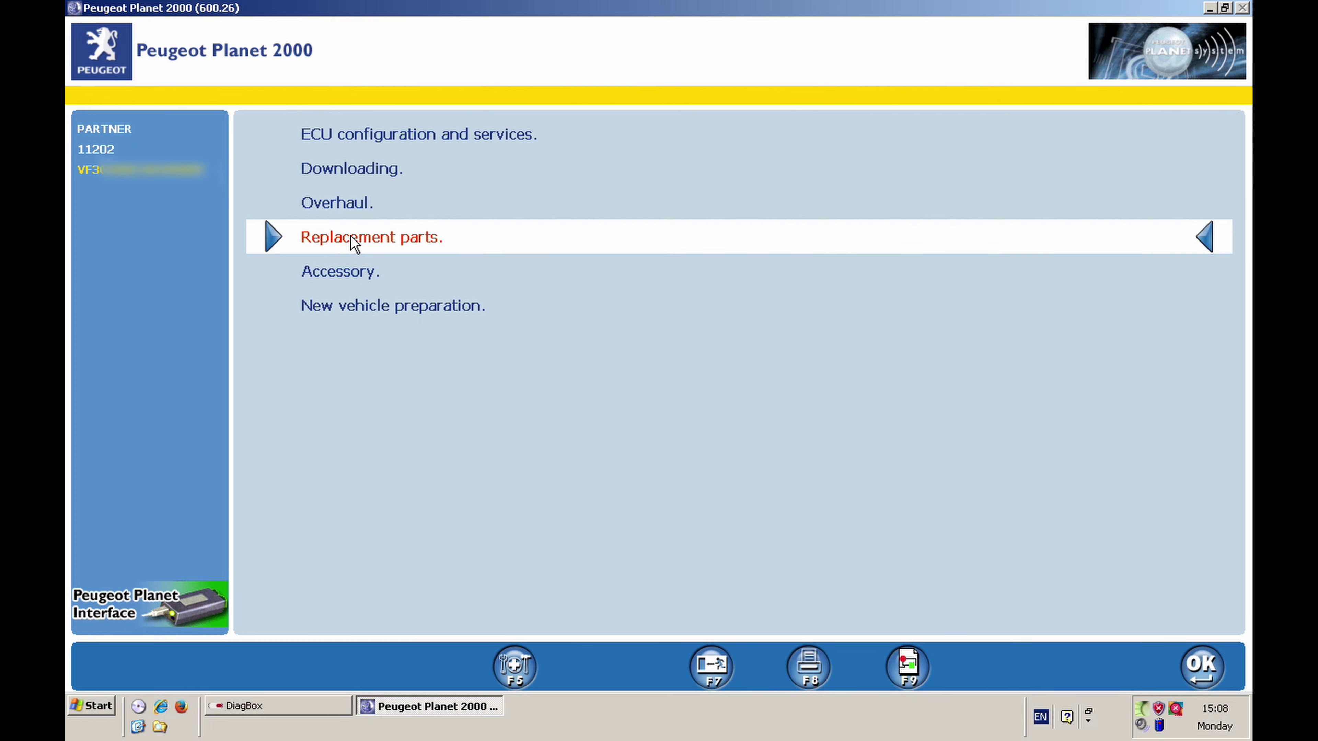
{"action": "left_click", "coordinate": [351, 236]}
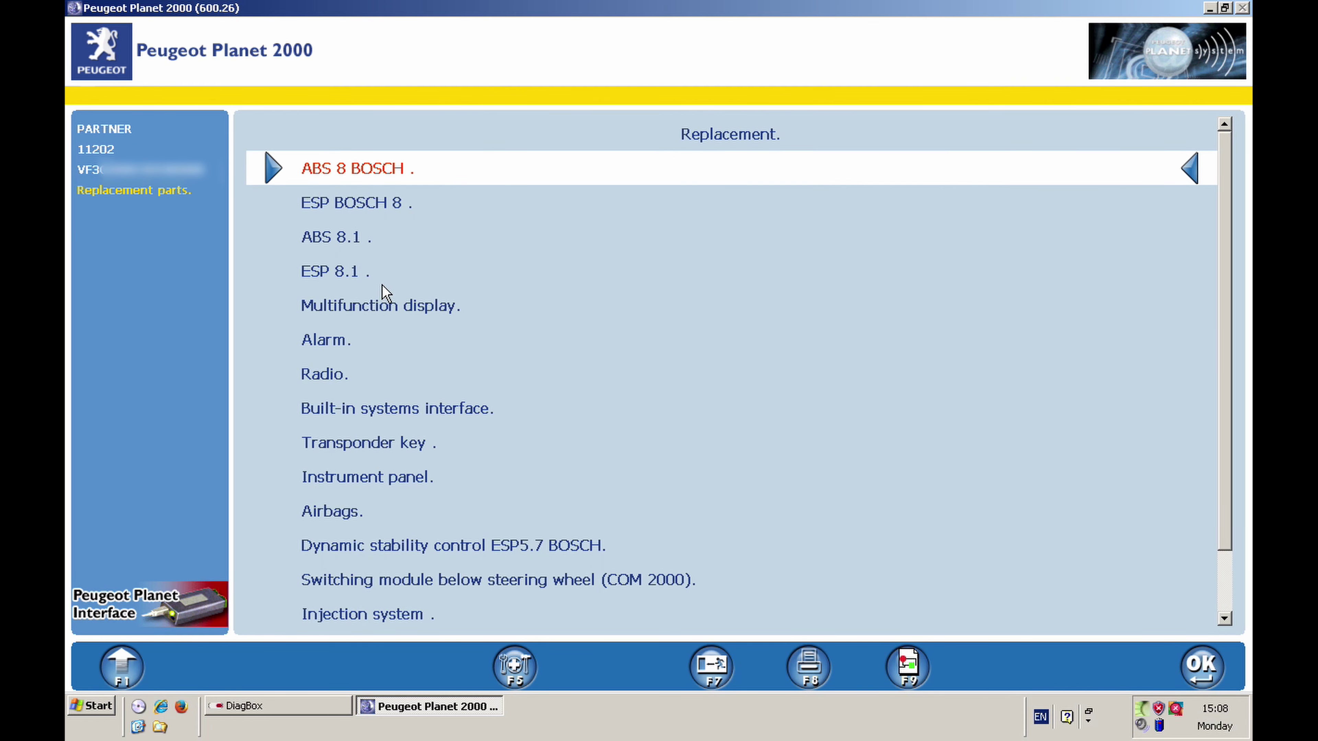
Open the Injection system entry in the list of replacement parts
{"action": "key", "text": "Down"}
{"action": "key", "text": "Down"}
{"action": "key", "text": "Down"}
{"action": "key", "text": "Down"}
{"action": "key", "text": "Down"}
{"action": "key", "text": "Down"}
{"action": "key", "text": "Down"}
{"action": "key", "text": "Down"}
{"action": "key", "text": "Down"}
{"action": "key", "text": "Down"}
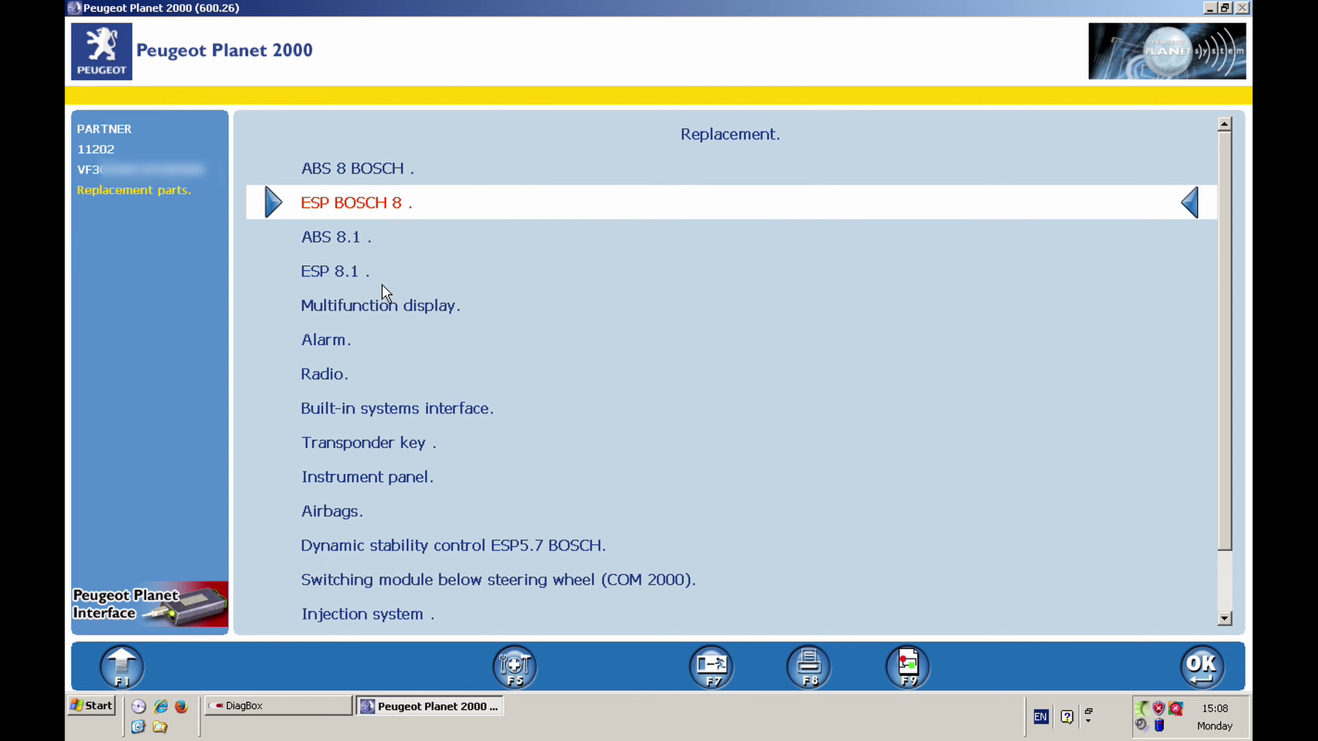
{"action": "key", "text": "Down"}
{"action": "key", "text": "Down"}
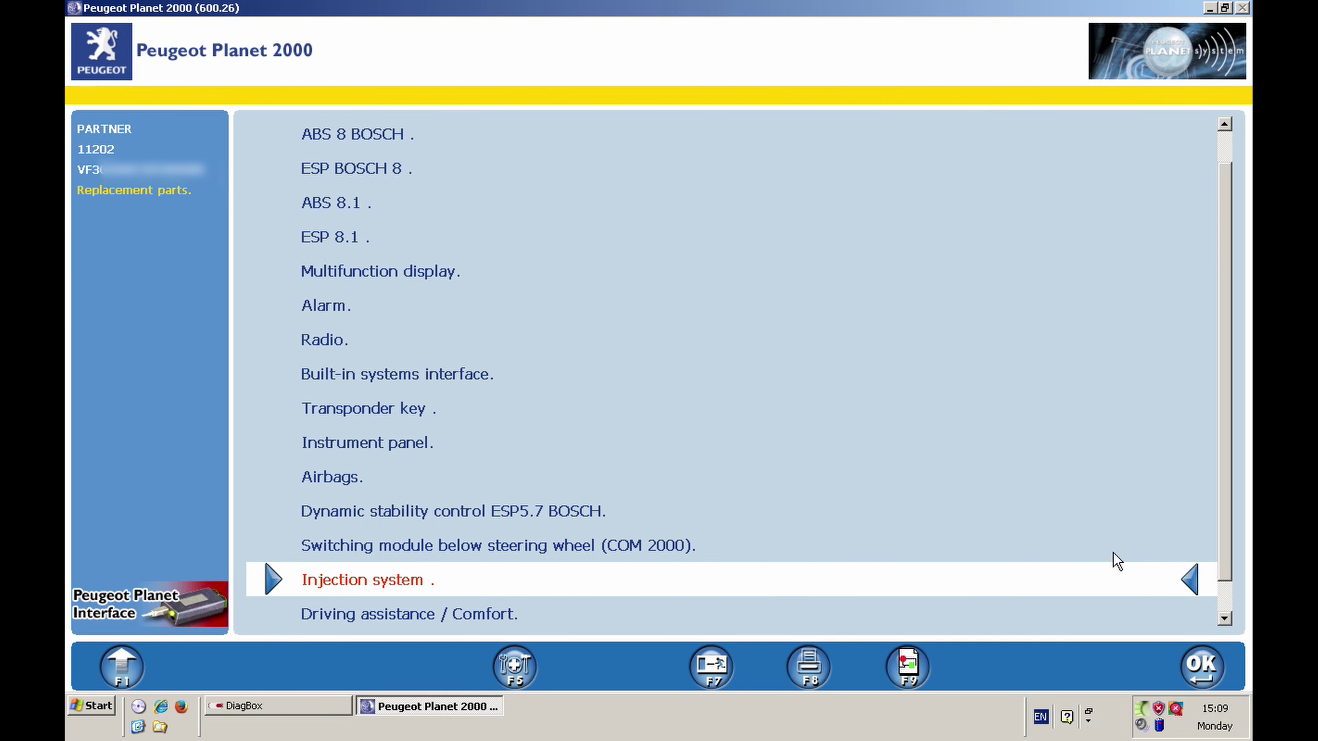
{"action": "left_click", "coordinate": [1202, 667]}
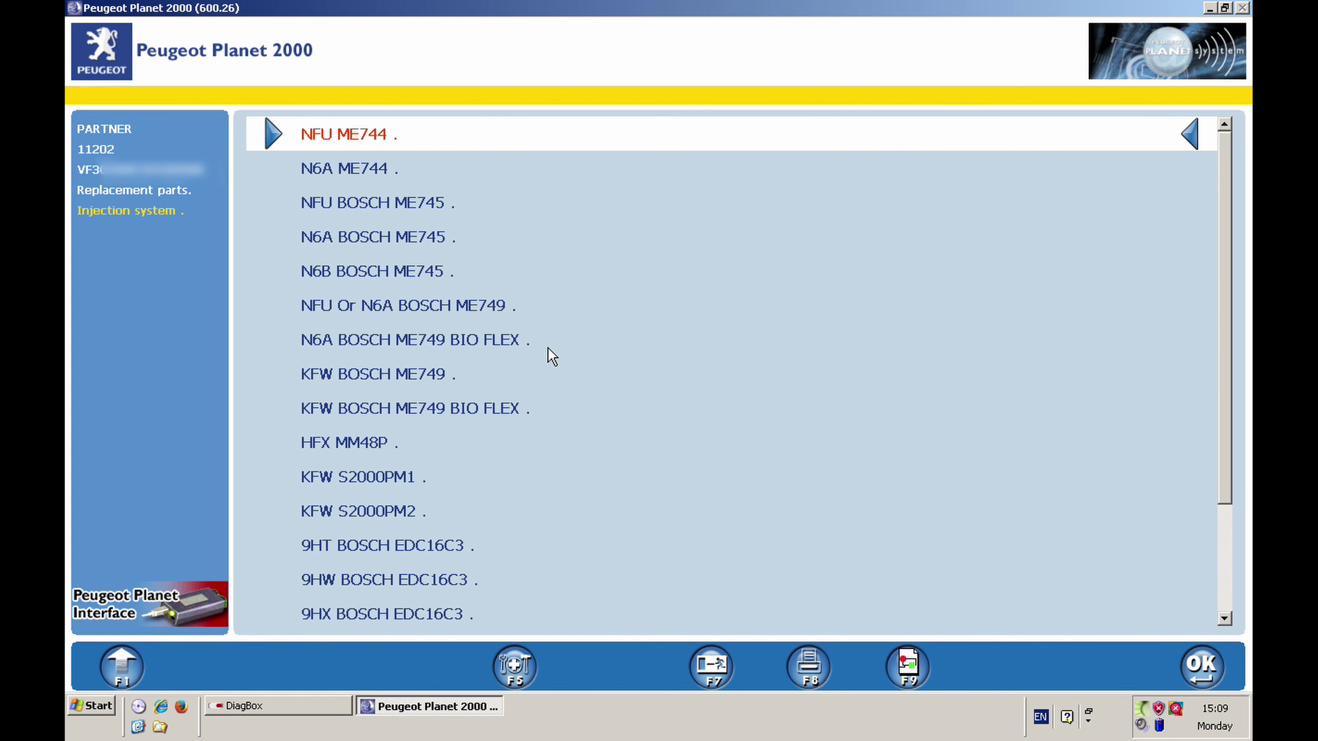
Choose the 9HX BOSCH EDC16C3 injection system
{"action": "key", "text": "Down"}
{"action": "key", "text": "Down"}
{"action": "key", "text": "Down"}
{"action": "key", "text": "Down"}
{"action": "key", "text": "Down"}
{"action": "key", "text": "Down"}
{"action": "key", "text": "Down"}
{"action": "key", "text": "Down"}
{"action": "key", "text": "Down"}
{"action": "key", "text": "Down"}
{"action": "key", "text": "Down"}
{"action": "key", "text": "Down"}
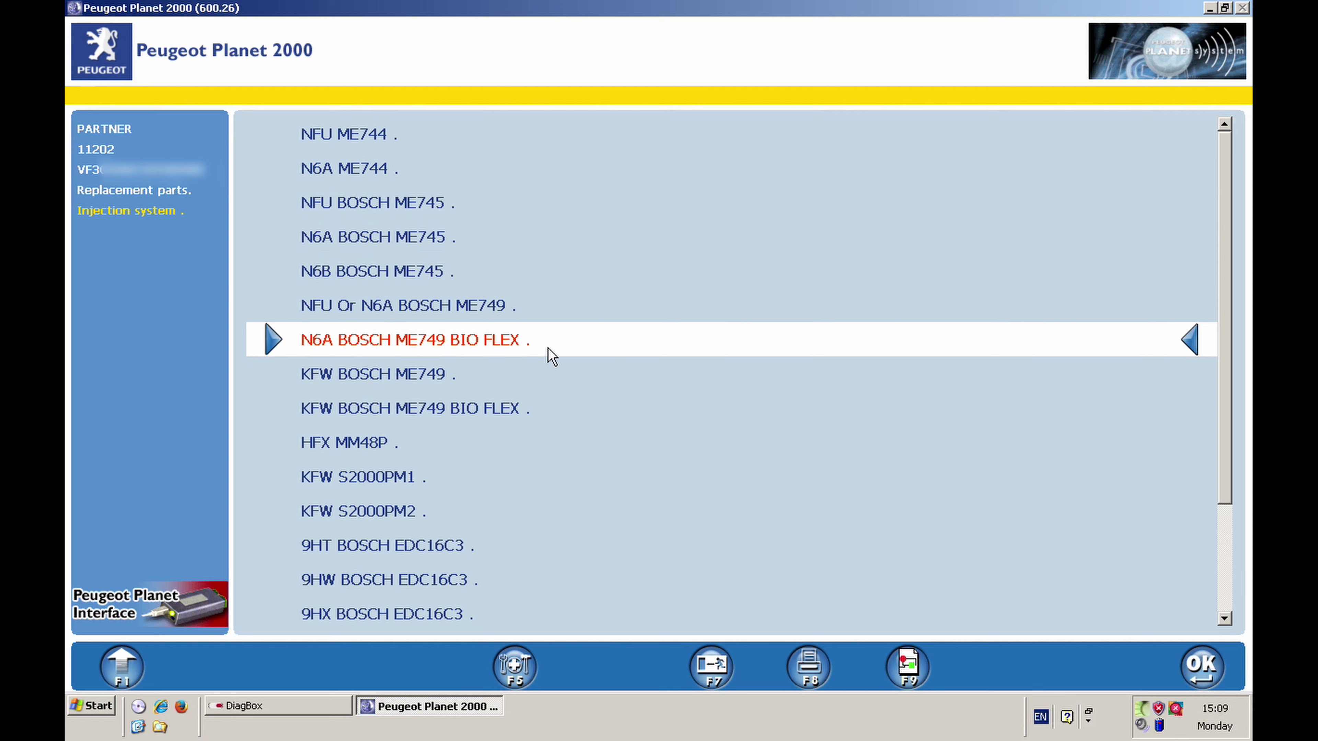
{"action": "key", "text": "Down"}
{"action": "key", "text": "Down"}
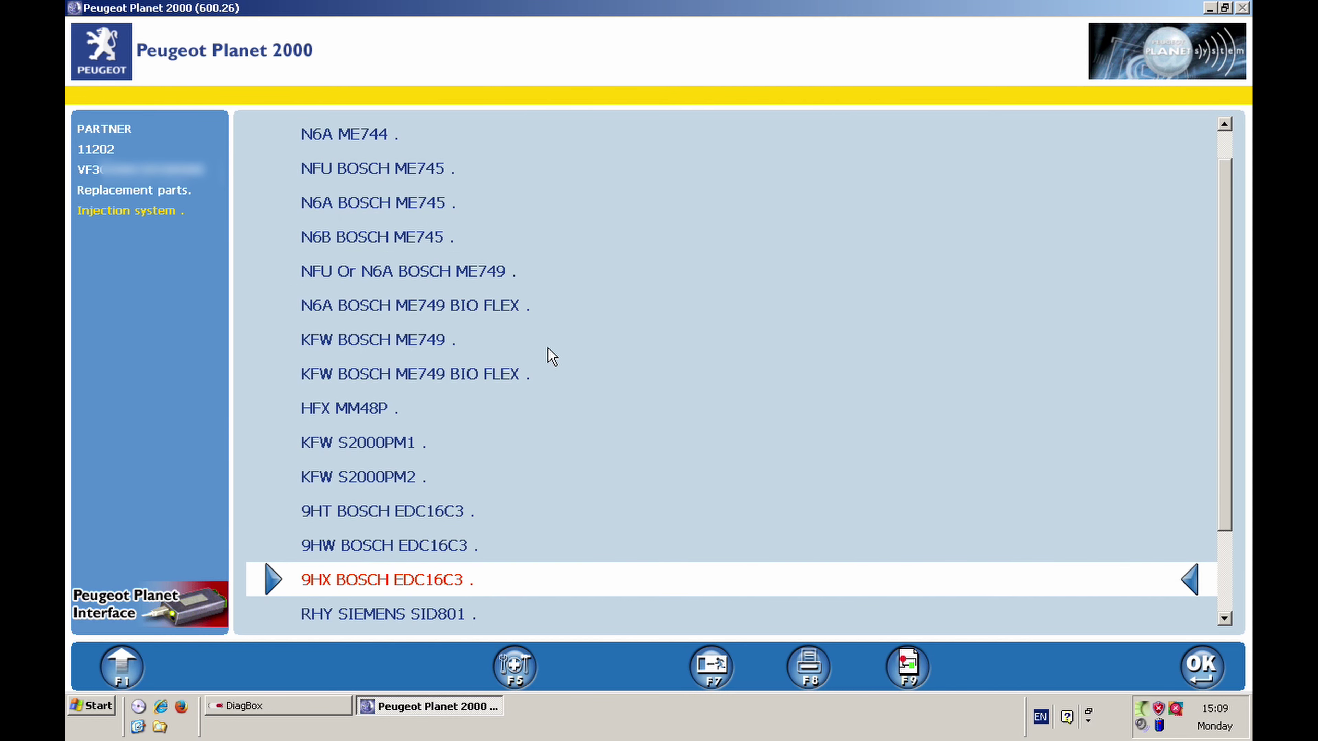
{"action": "left_click", "coordinate": [337, 586]}
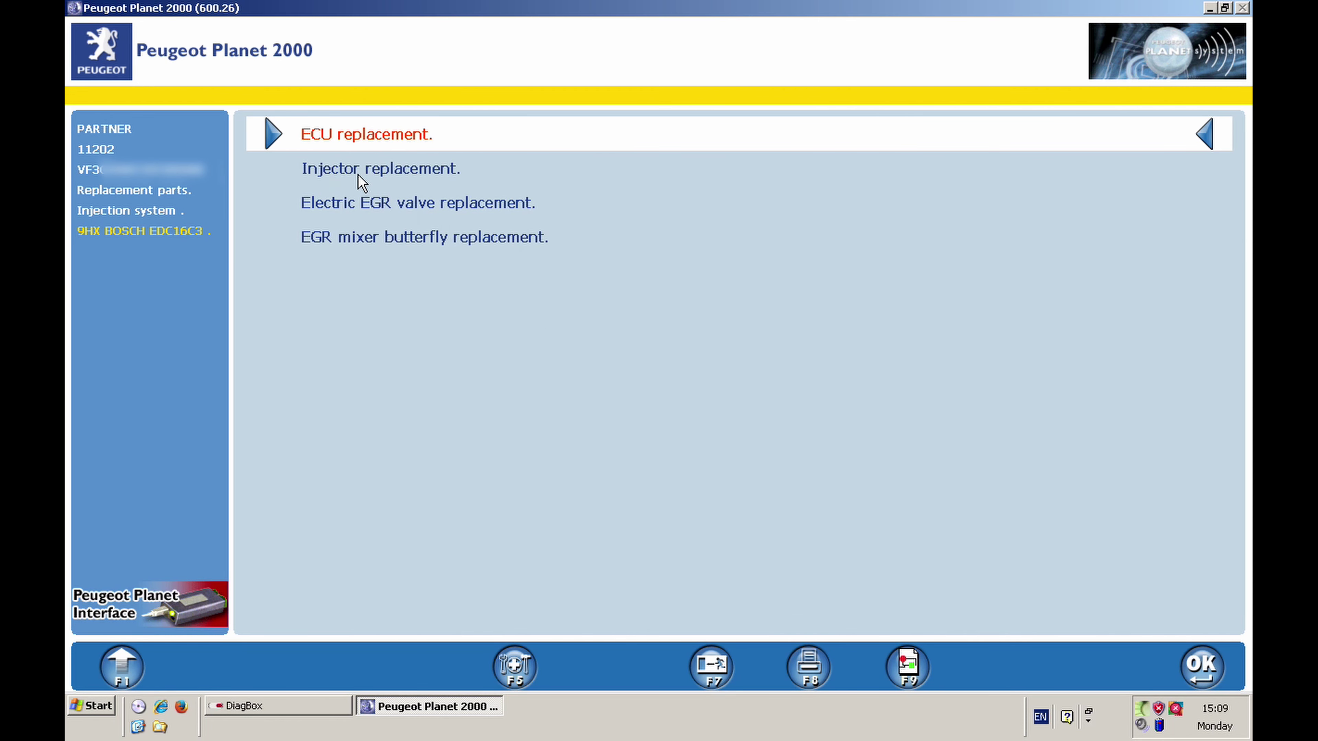
Start the Electric EGR valve replacement procedure and confirm the initial ignition off and on instructions
{"action": "left_click", "coordinate": [362, 203]}
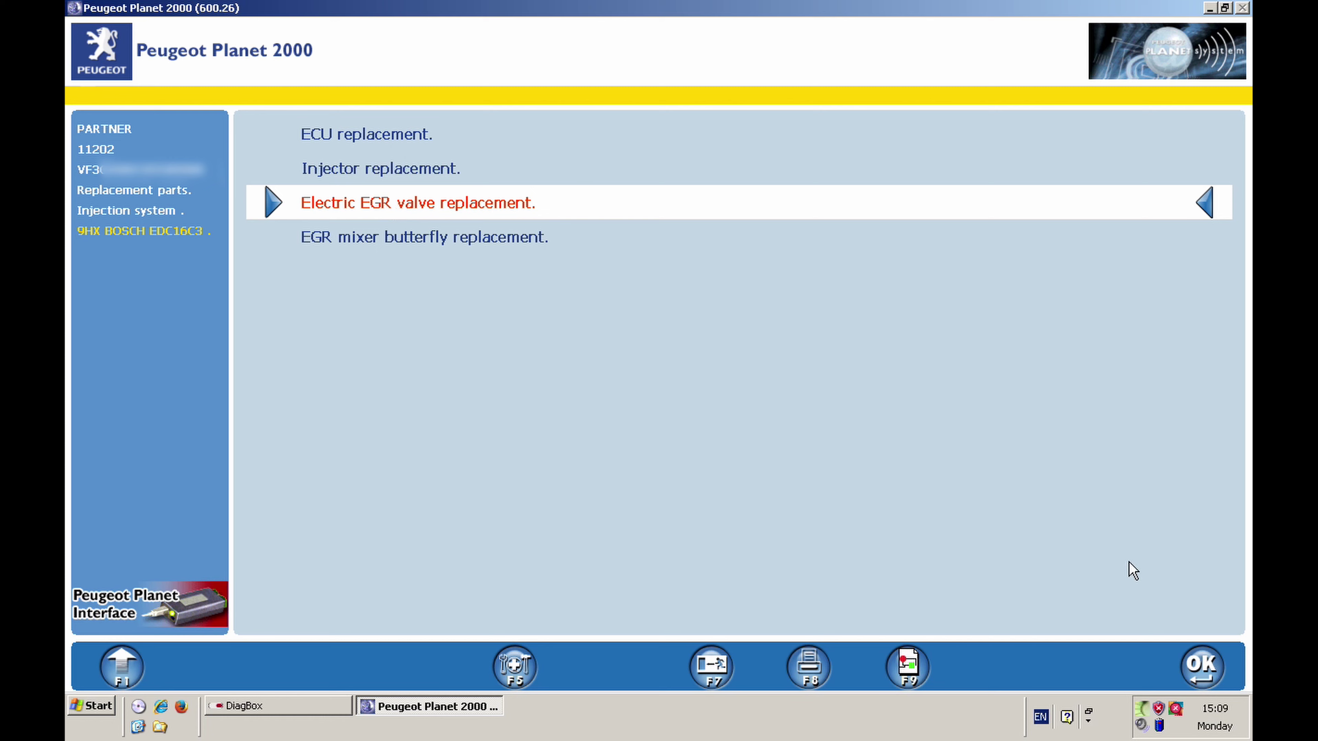
{"action": "left_click", "coordinate": [1186, 659]}
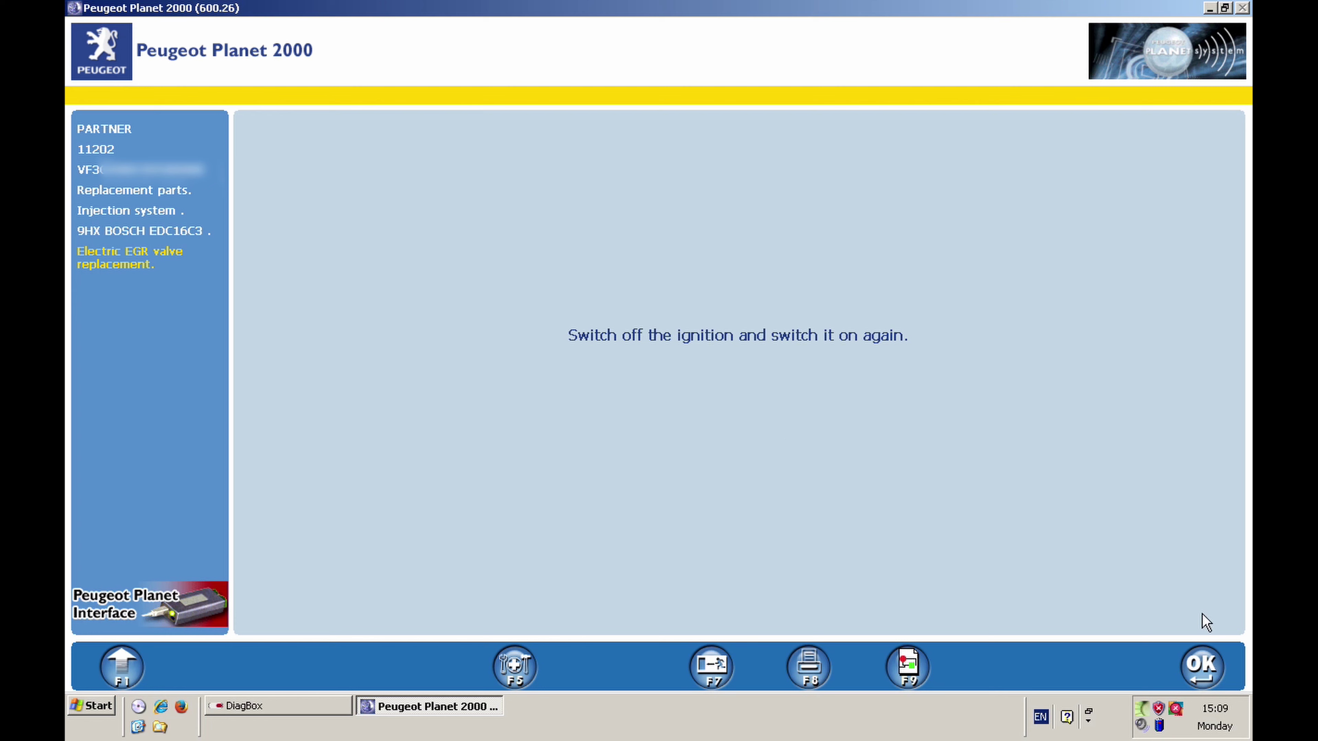
{"action": "left_click", "coordinate": [1202, 664]}
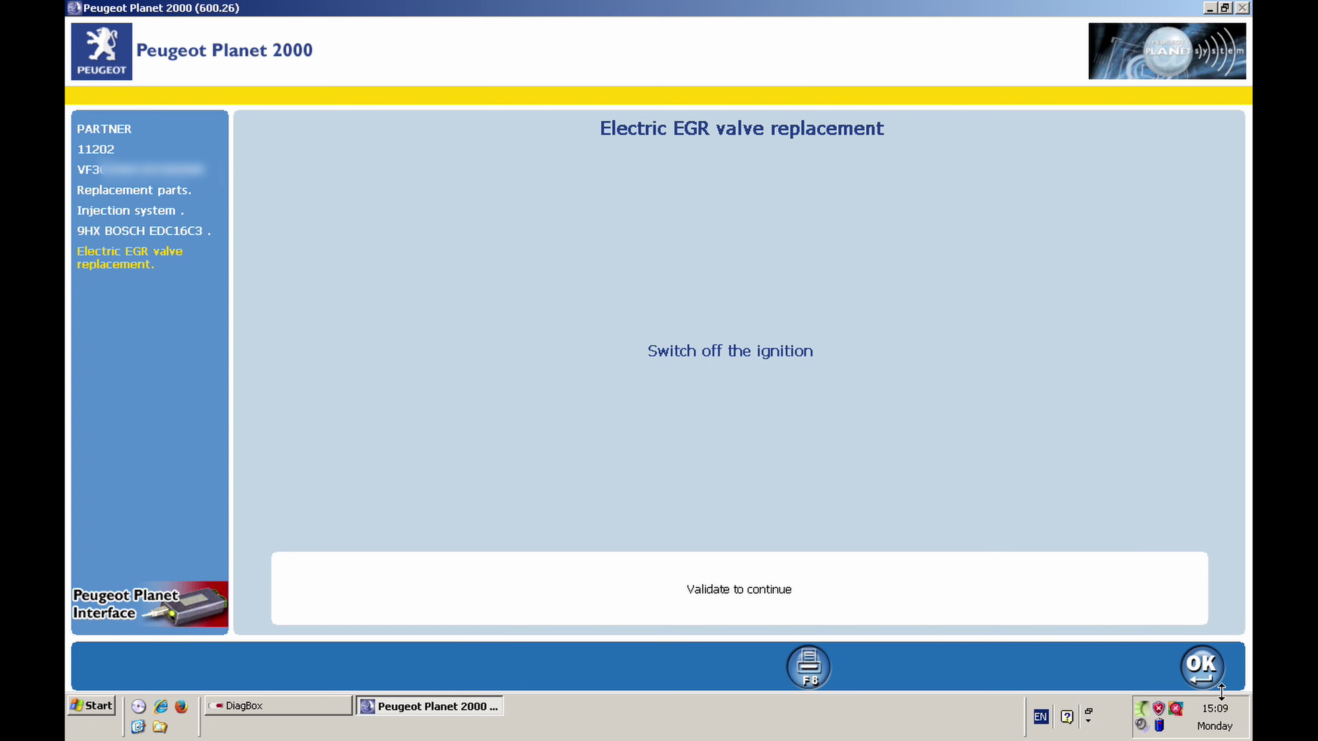
{"action": "left_click", "coordinate": [1211, 670]}
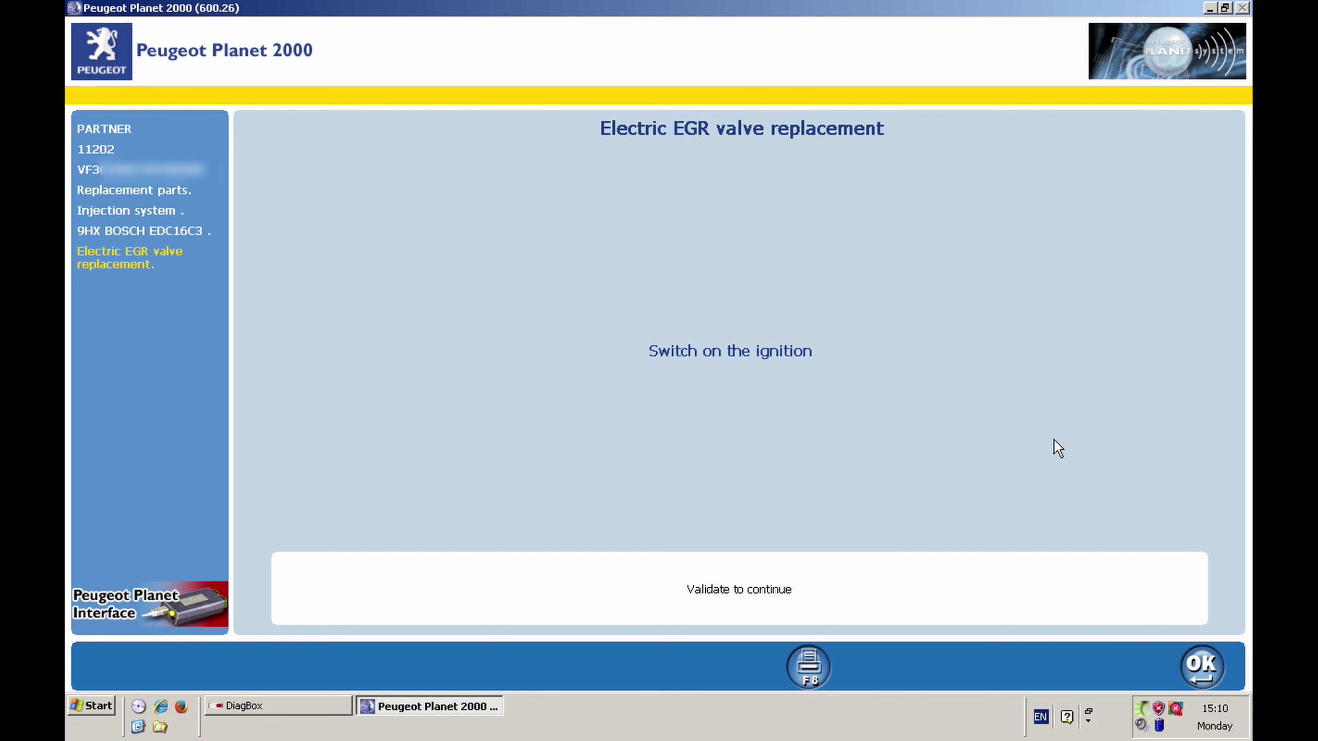
{"action": "left_click", "coordinate": [1204, 667]}
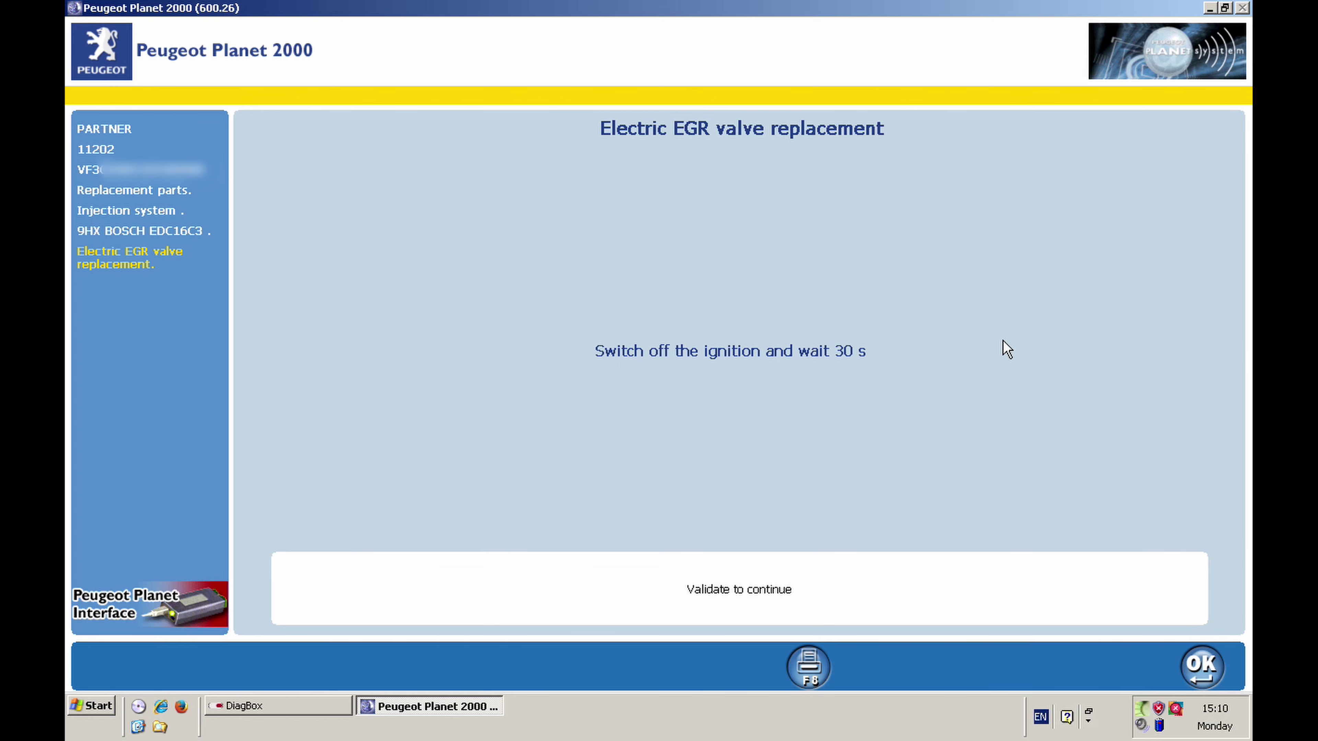
Confirm the 30 s ignition-off wait and the remaining ignition instructions, and finish the Electric EGR valve replacement
{"action": "left_click", "coordinate": [1203, 664]}
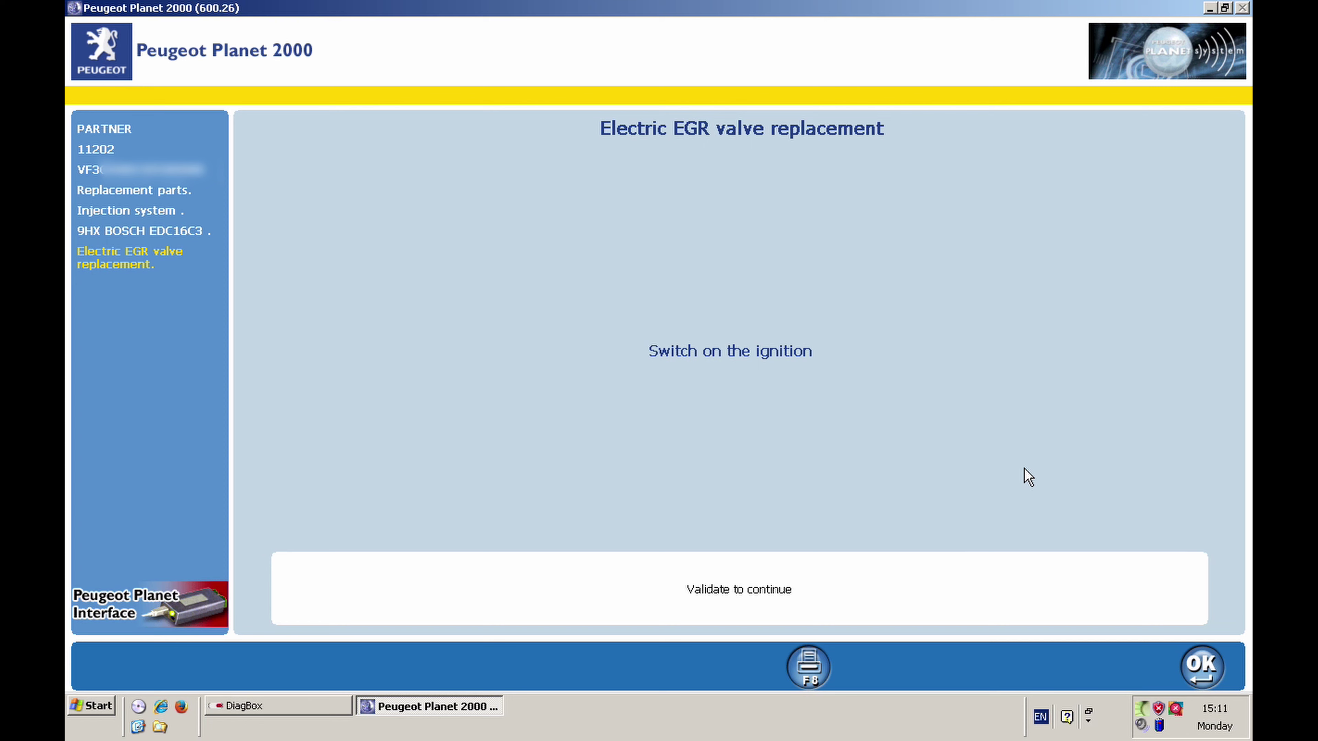
{"action": "left_click", "coordinate": [1202, 666]}
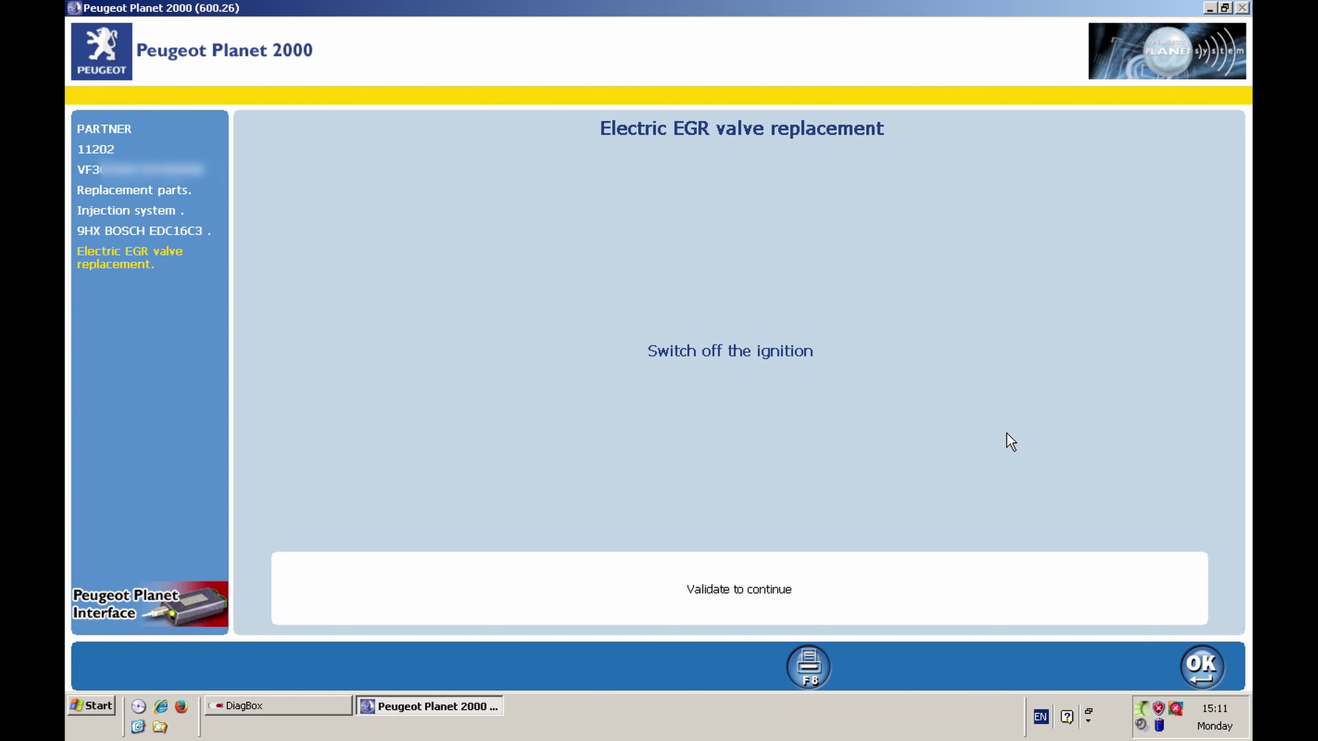
{"action": "left_click", "coordinate": [1196, 664]}
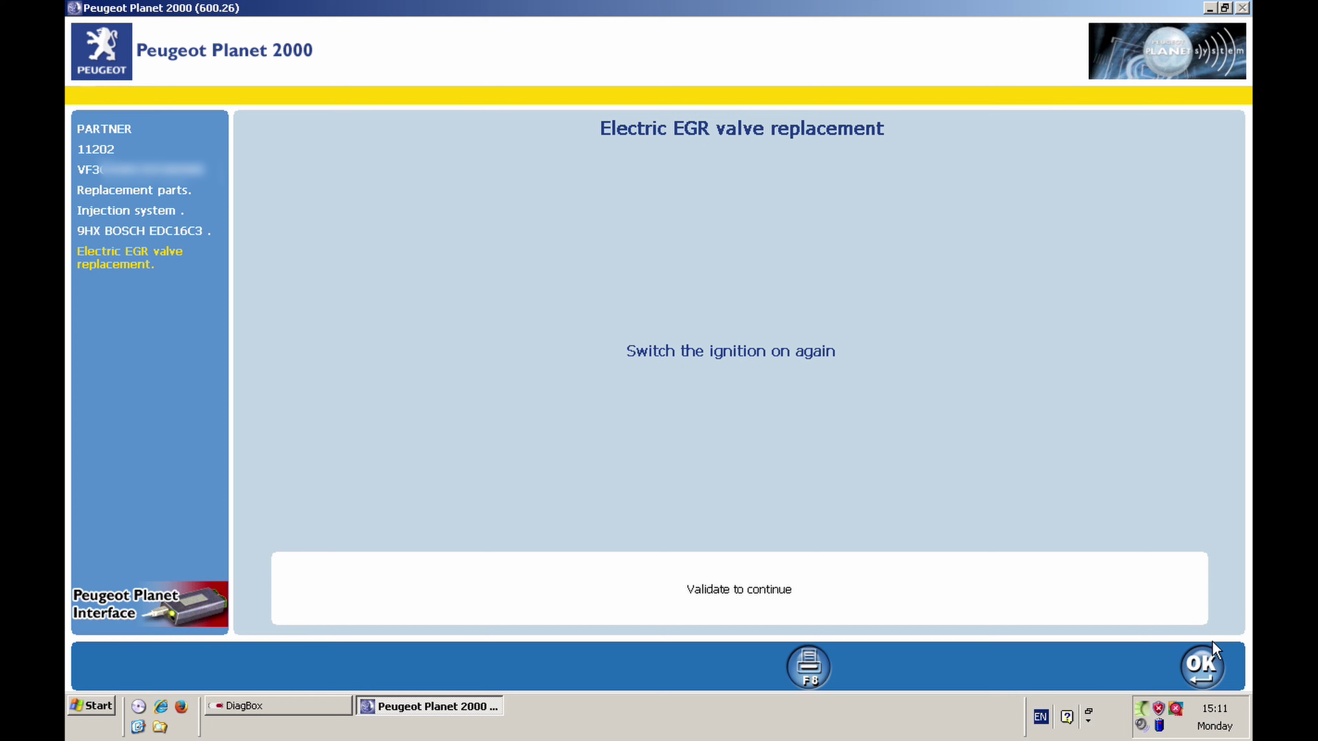
{"action": "left_click", "coordinate": [1203, 660]}
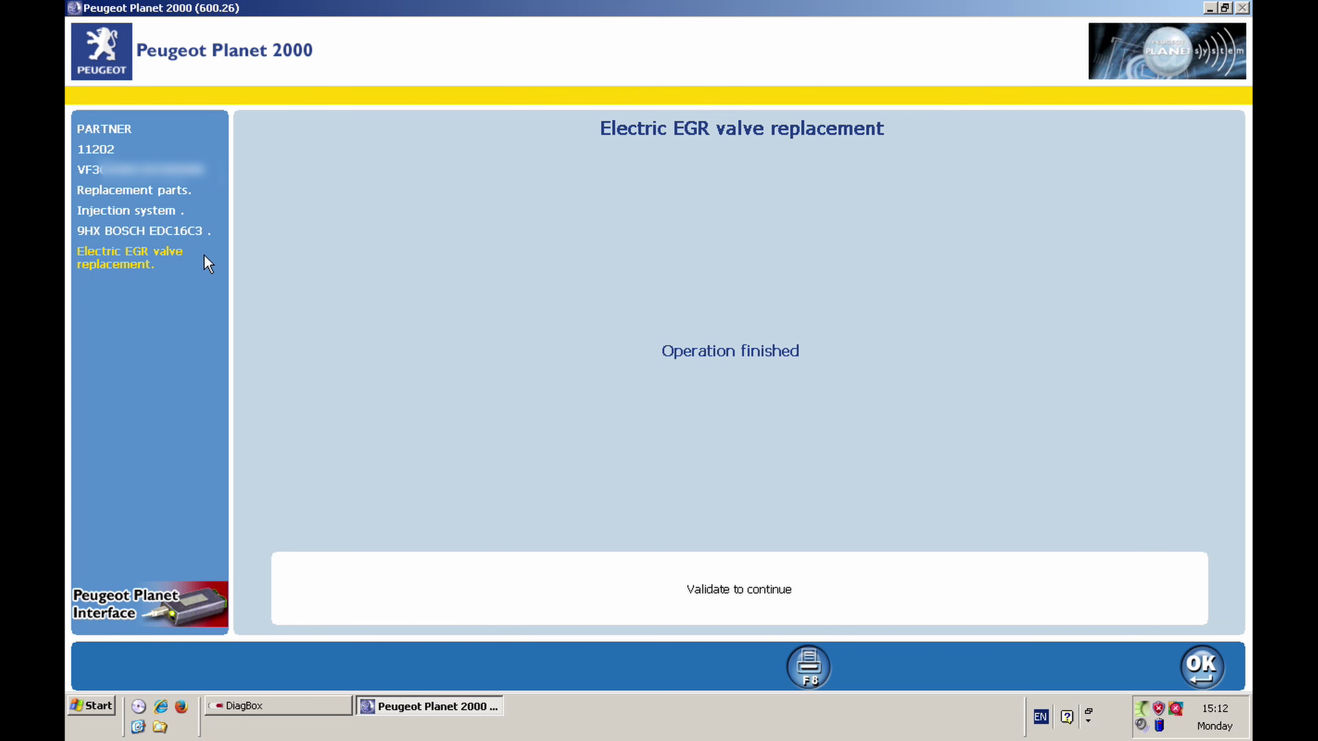
{"action": "left_click", "coordinate": [1203, 666]}
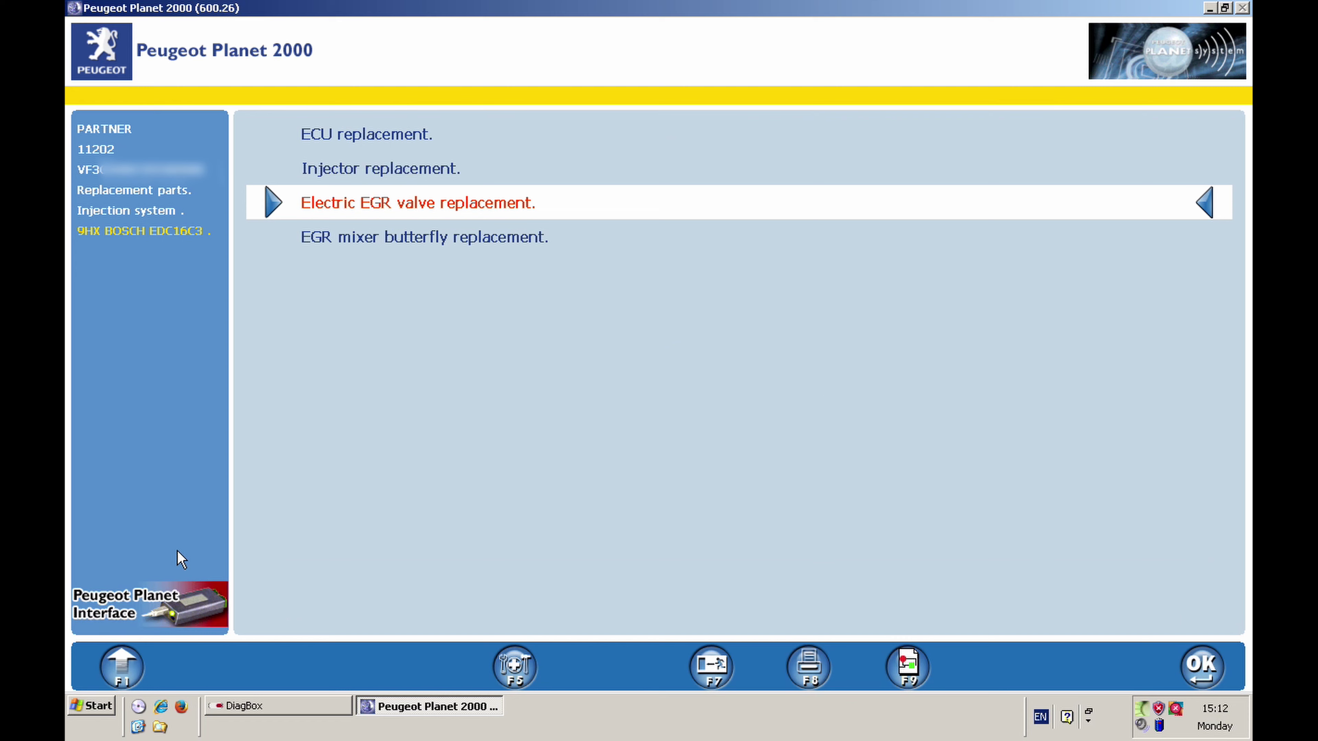
Leave the Replacement parts section and open ECU configuration and services
{"action": "left_click", "coordinate": [123, 669]}
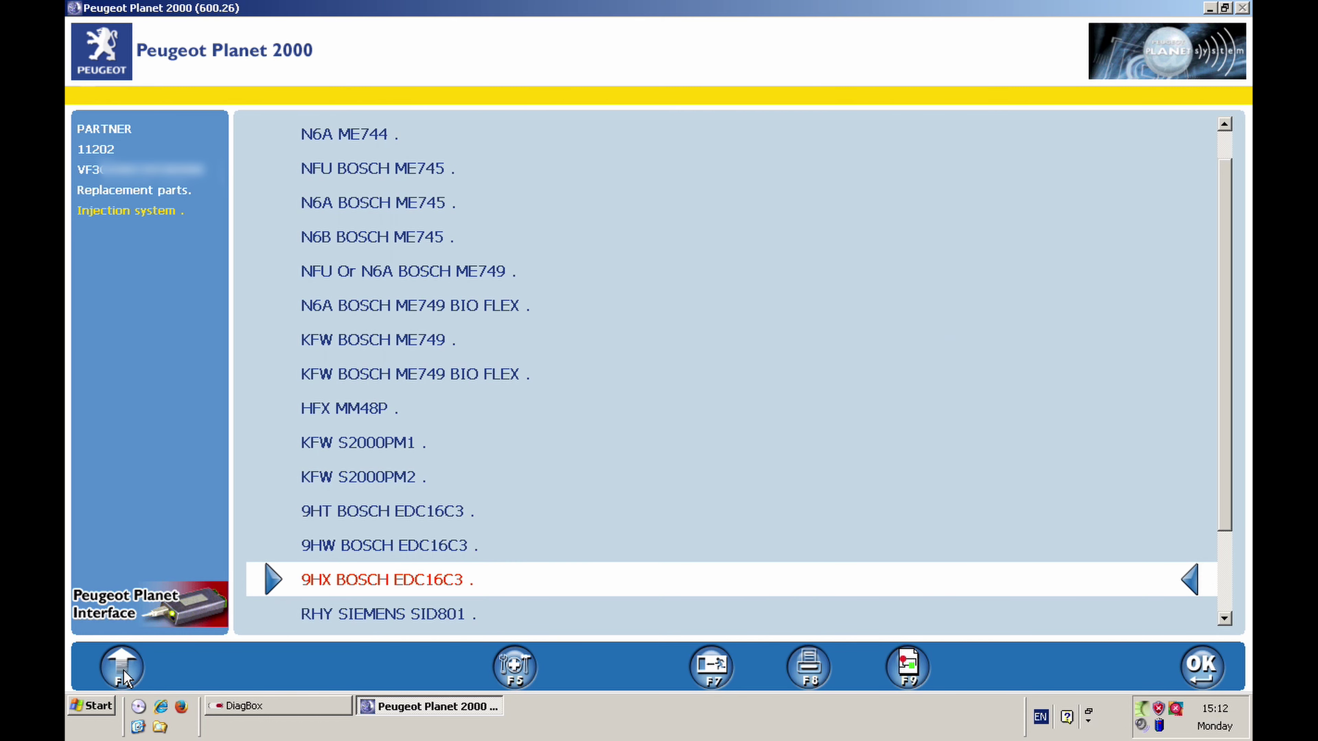
{"action": "left_click", "coordinate": [123, 670]}
{"action": "left_click", "coordinate": [123, 670]}
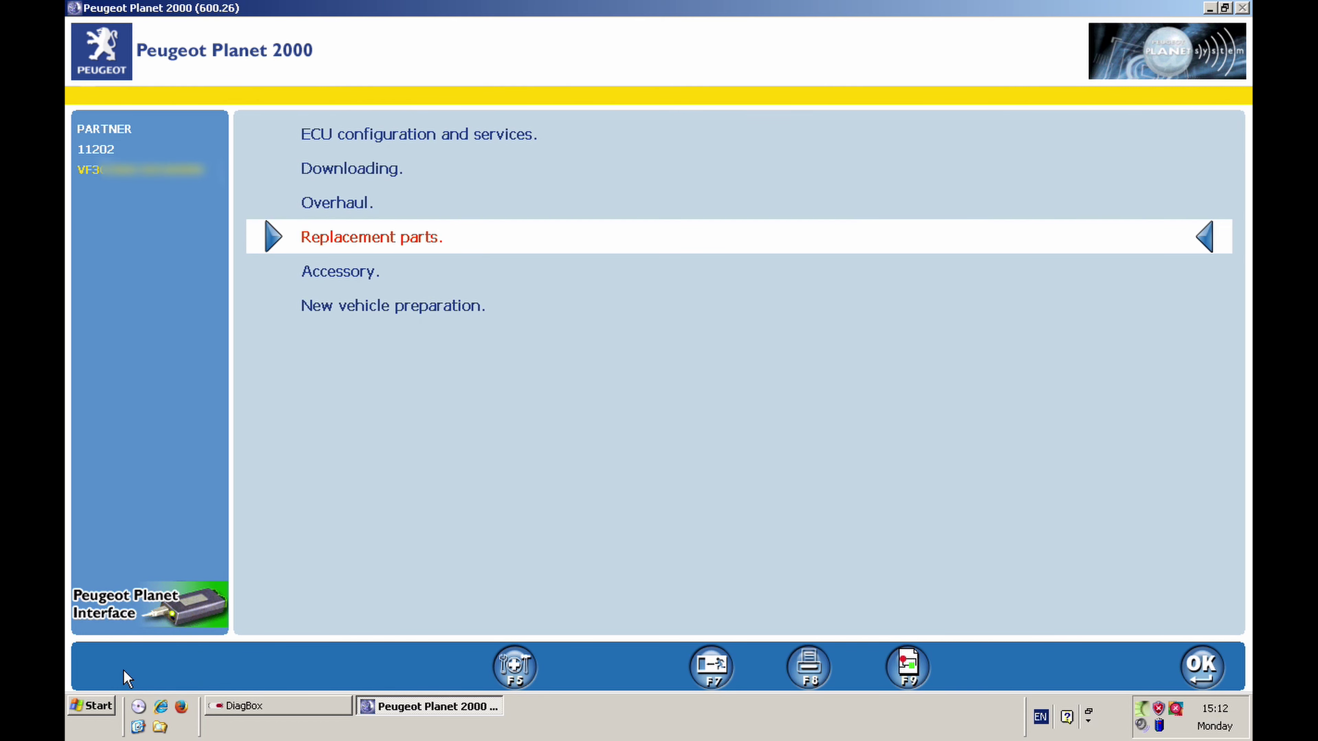
{"action": "left_click", "coordinate": [384, 128]}
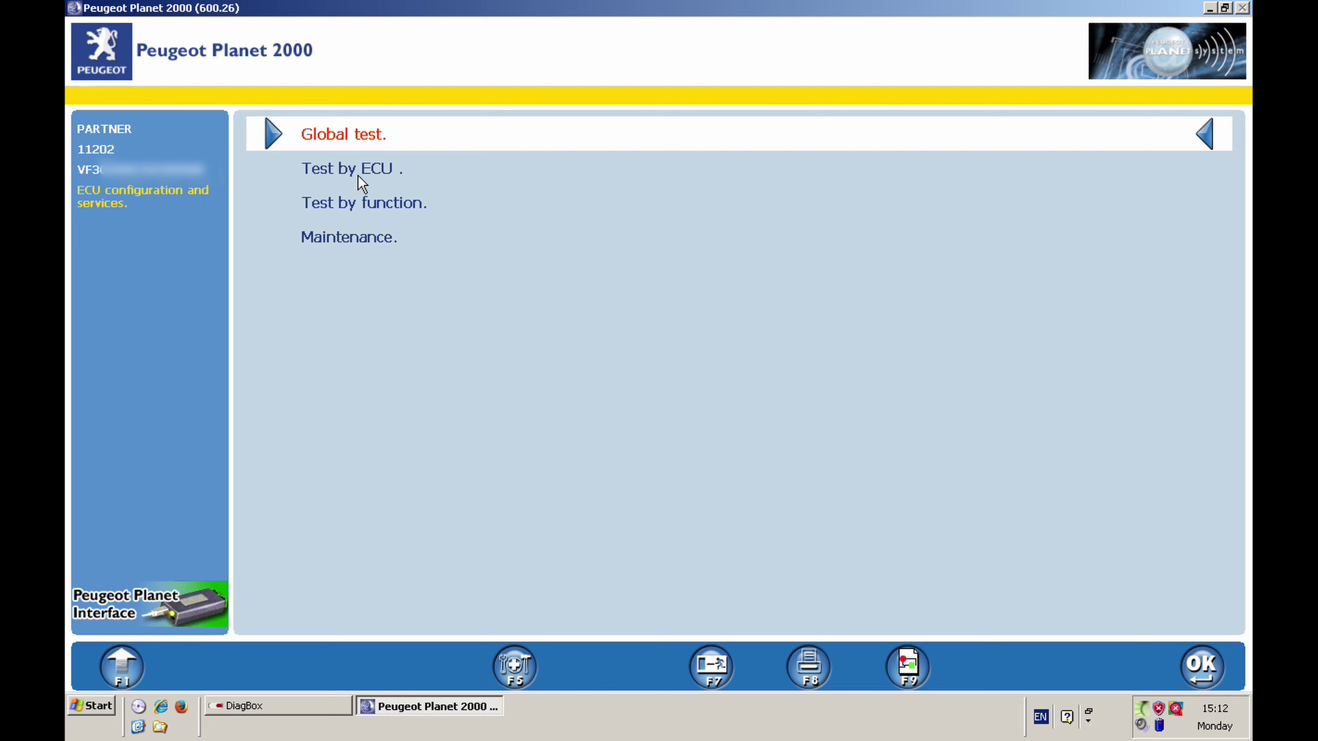
Open the 9HX BOSCH EDC16C3 ECU in Test by ECU, under the diesel Engines / automatic gearbox group
{"action": "left_click", "coordinate": [357, 167]}
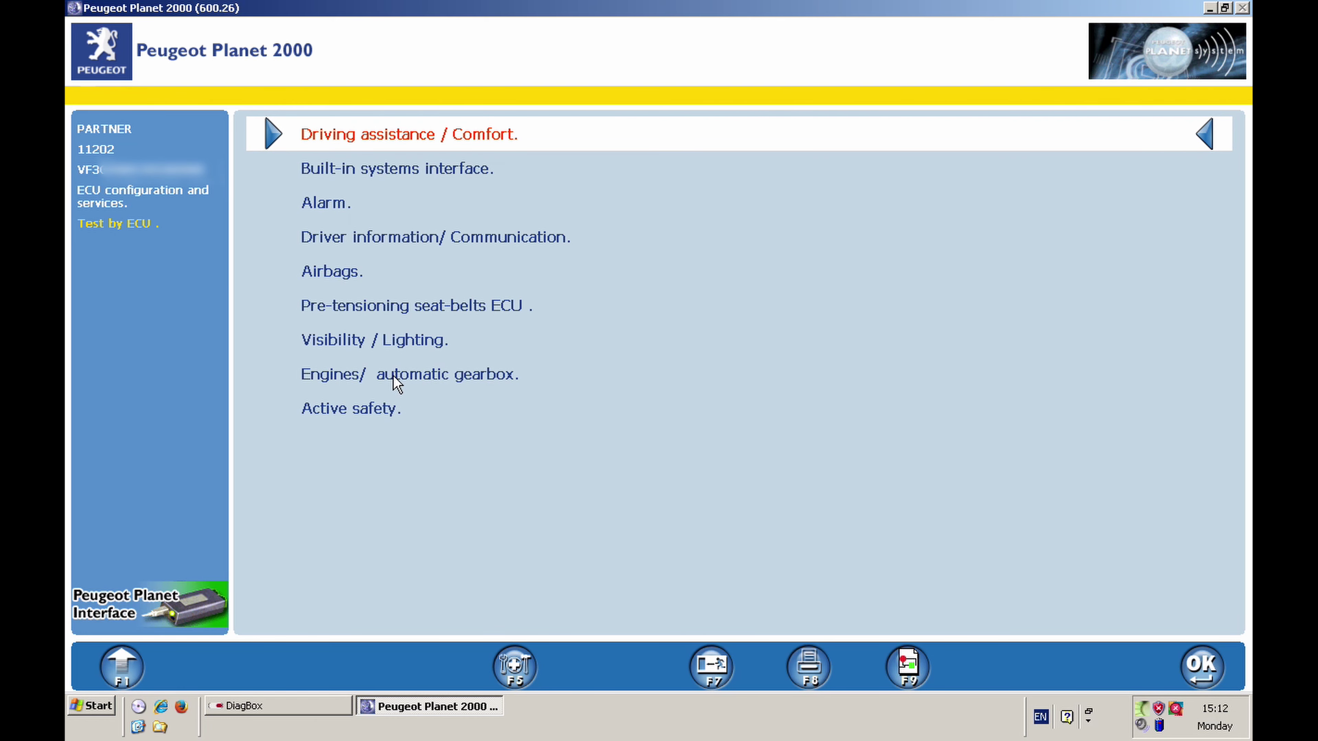
{"action": "left_click", "coordinate": [393, 376]}
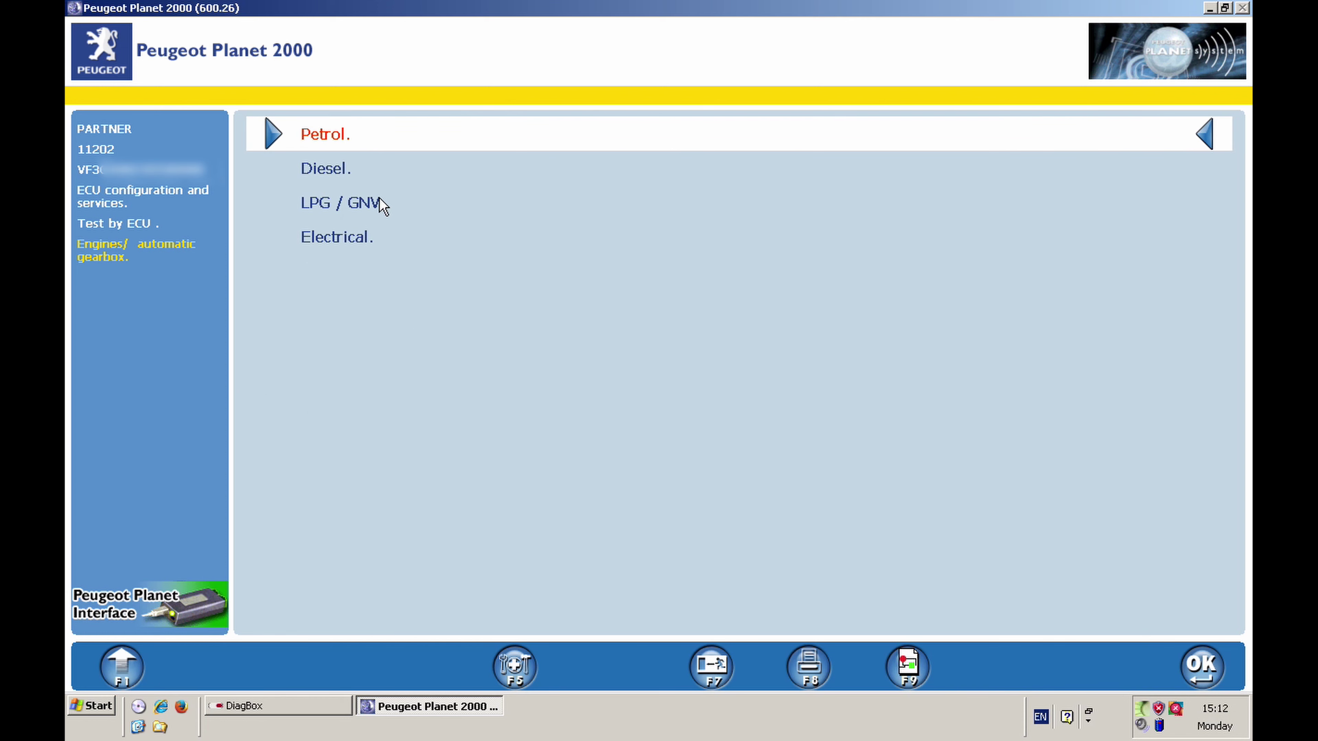
{"action": "left_click", "coordinate": [338, 171]}
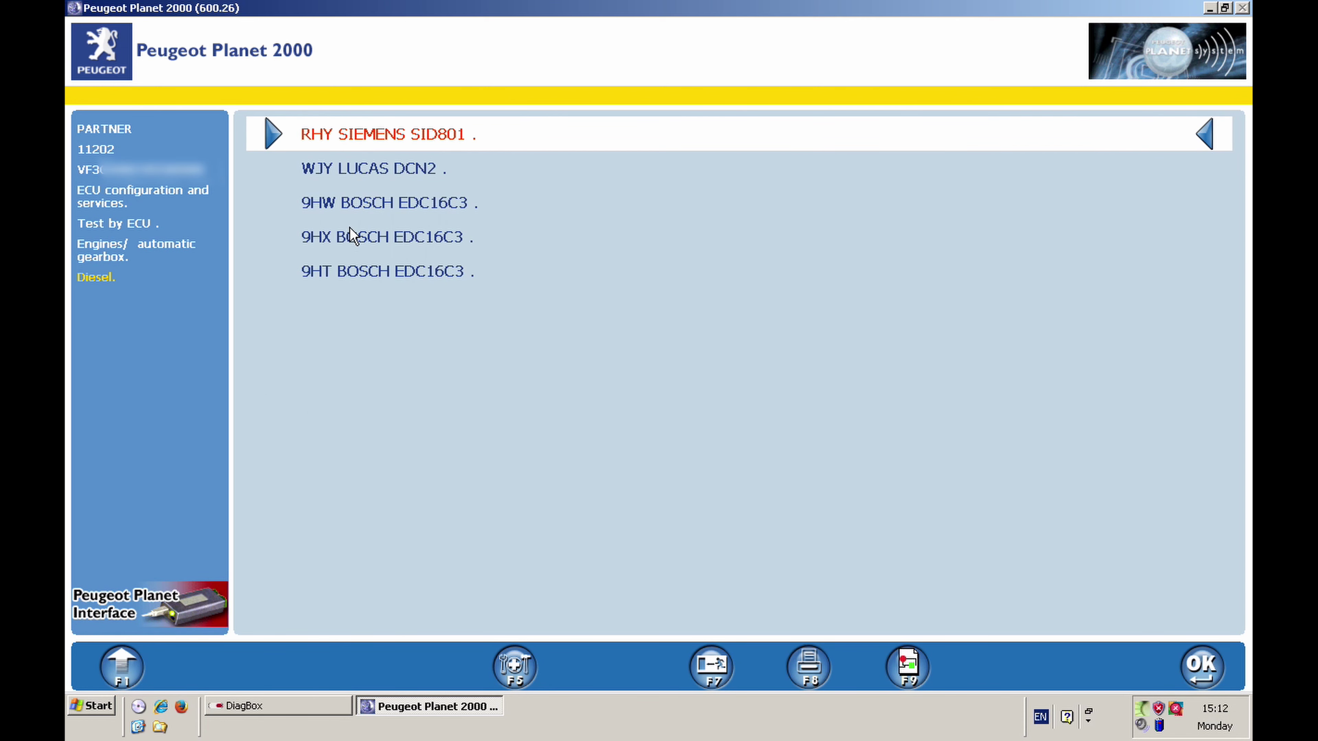
{"action": "left_click", "coordinate": [347, 238]}
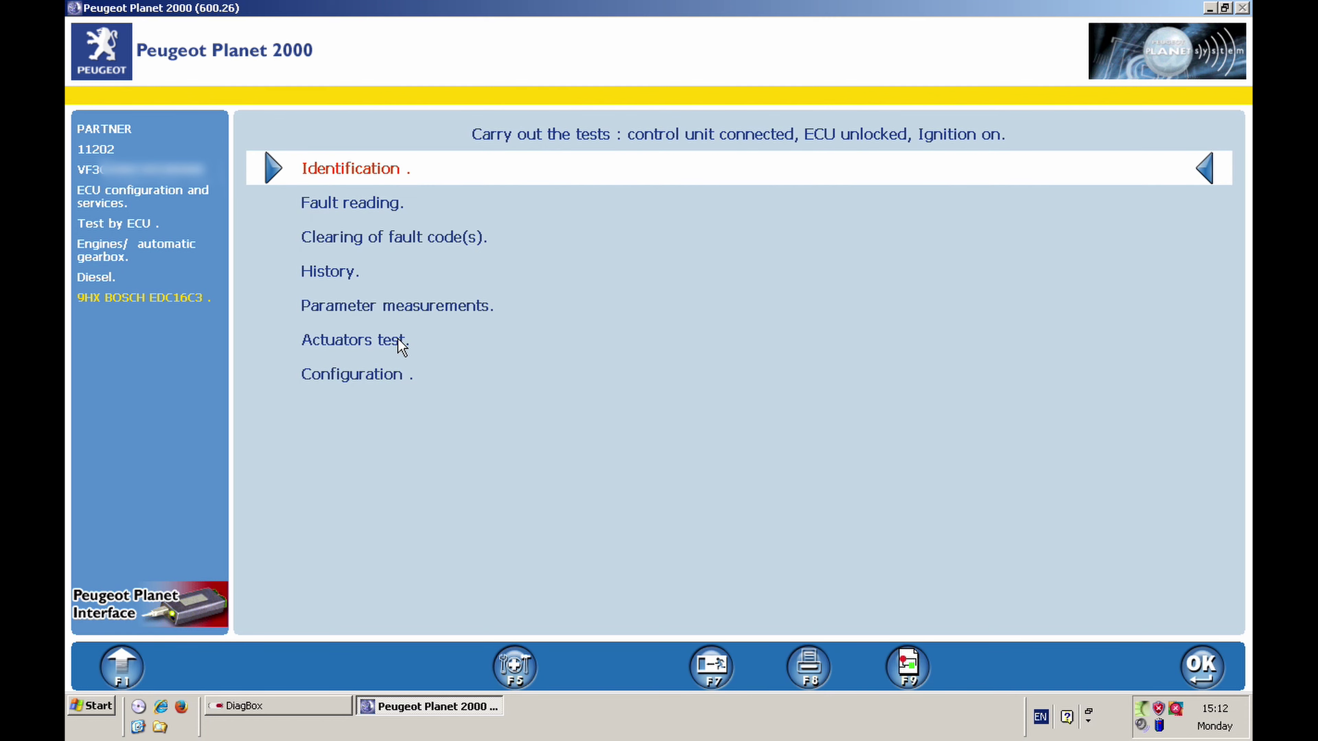
Run the Electric EGR valve actuator test from the Miscellaneous tests and exit it without repeating the activation
{"action": "left_click", "coordinate": [389, 342]}
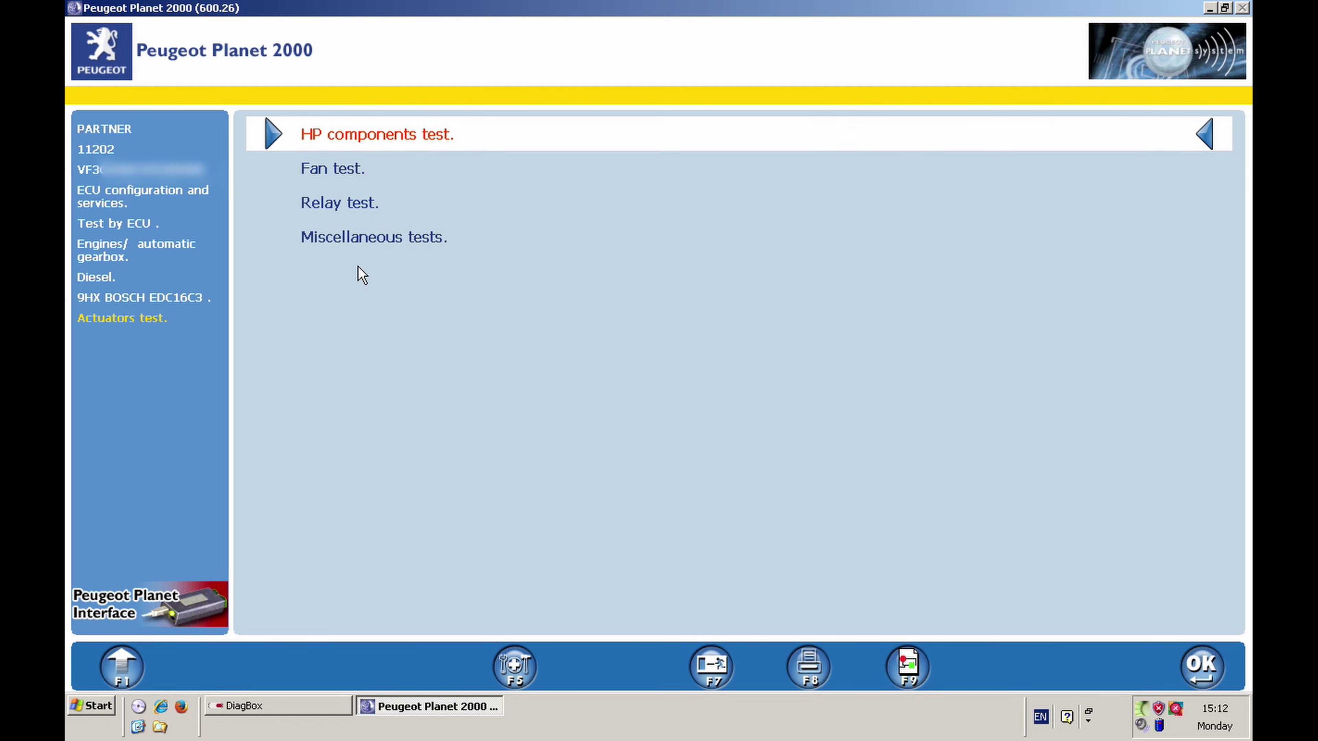
{"action": "left_click", "coordinate": [357, 237]}
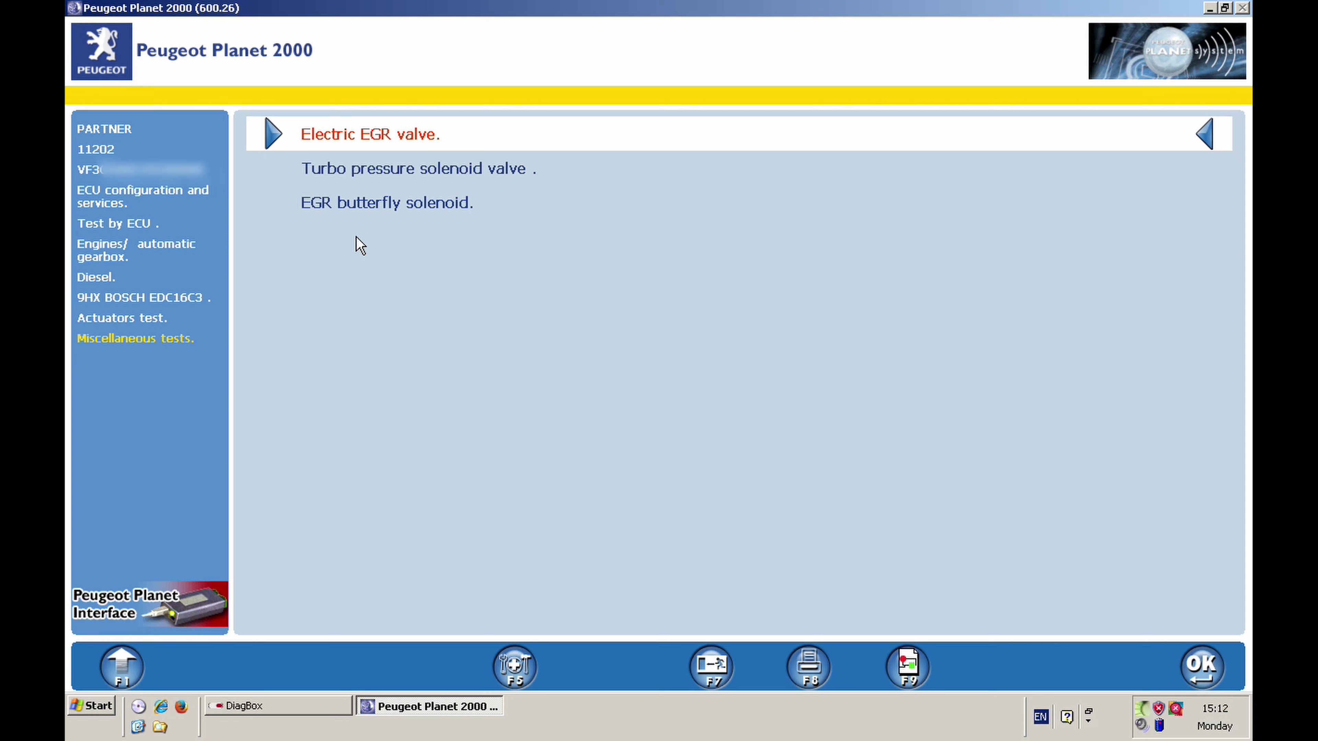
{"action": "left_click", "coordinate": [389, 203]}
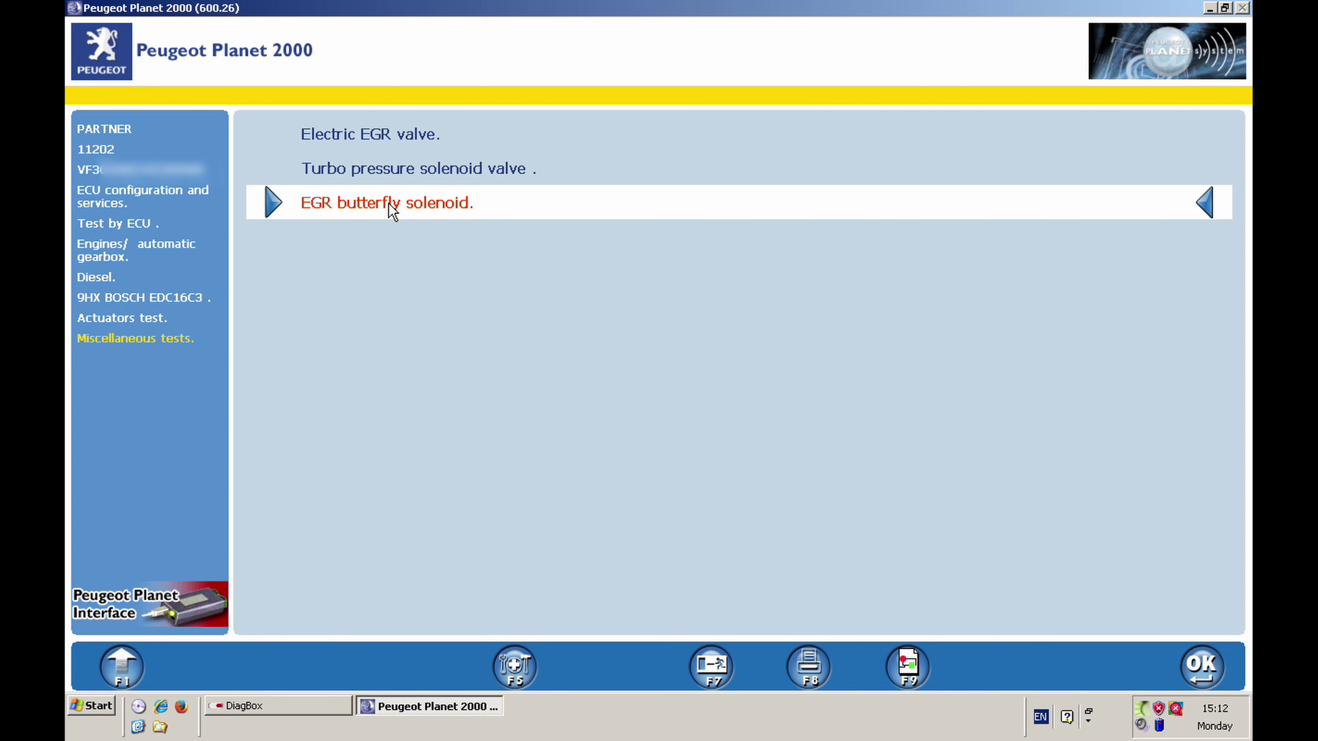
{"action": "left_click", "coordinate": [390, 146]}
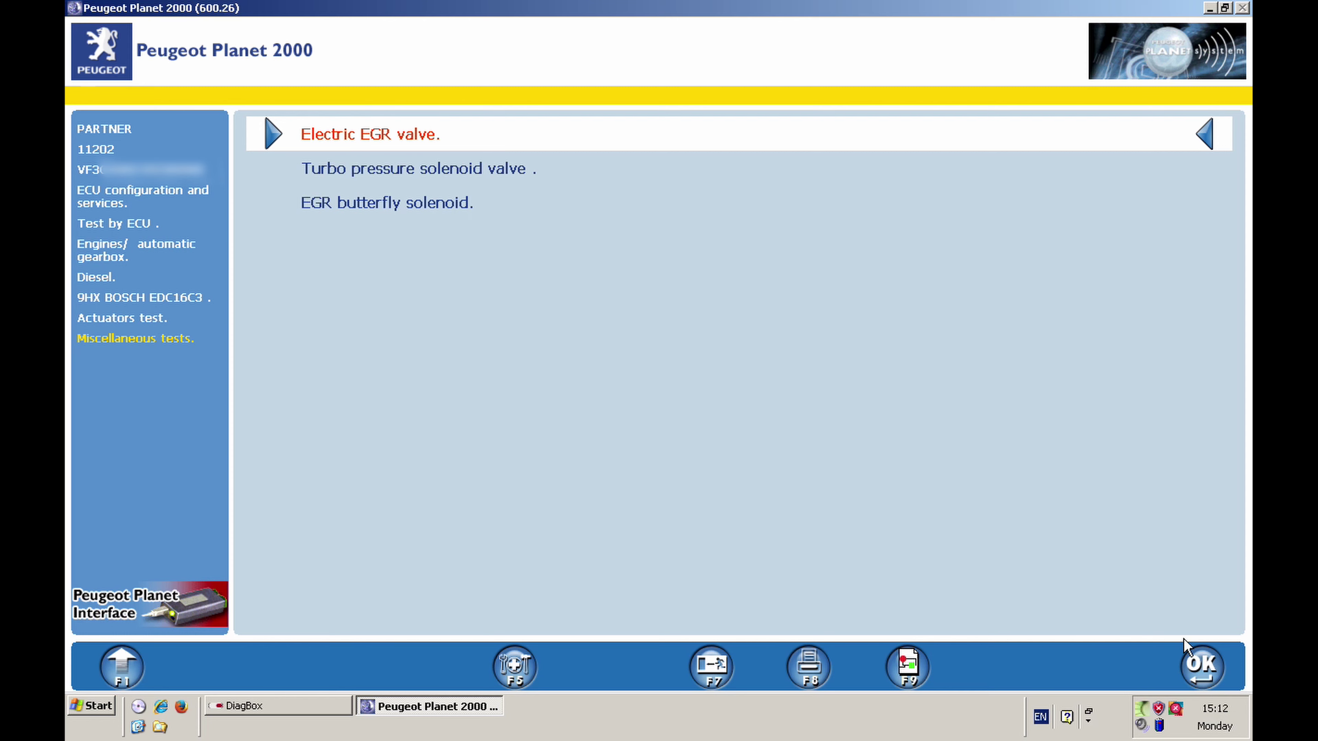
{"action": "left_click", "coordinate": [1194, 664]}
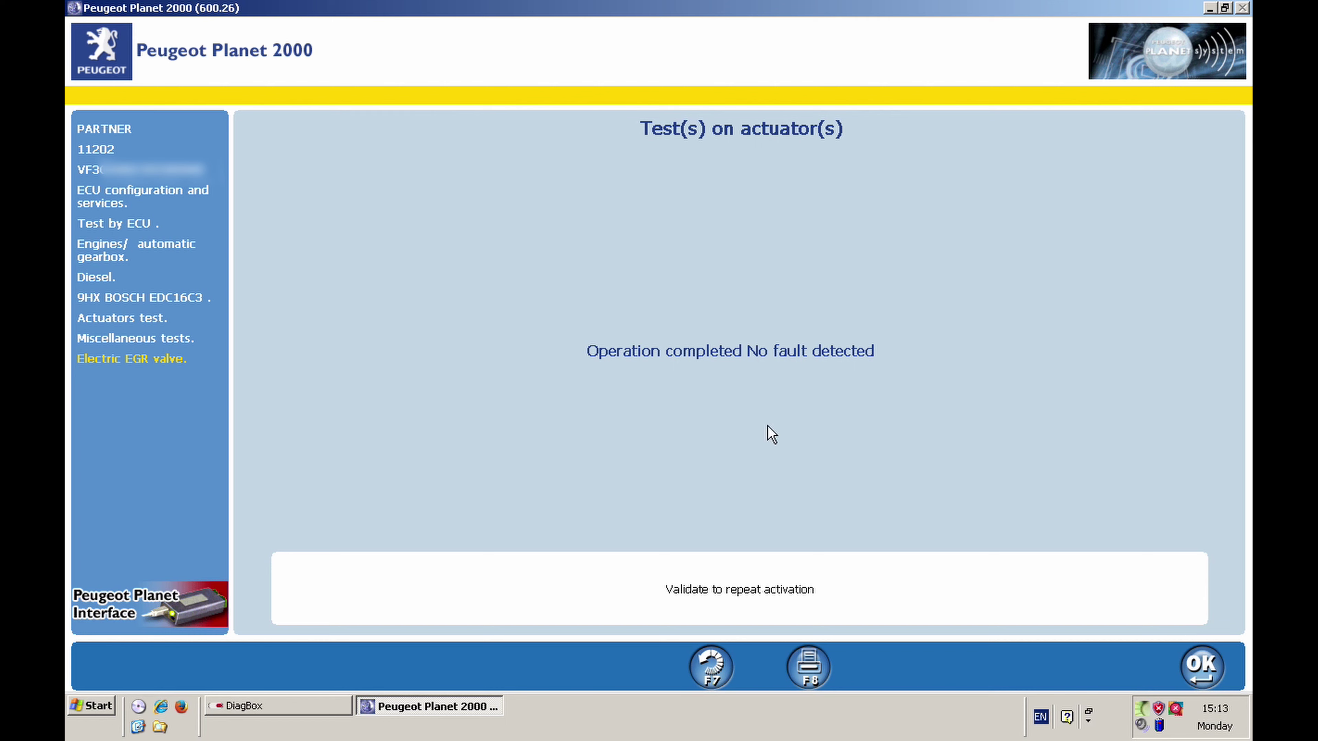
{"action": "left_click", "coordinate": [720, 667]}
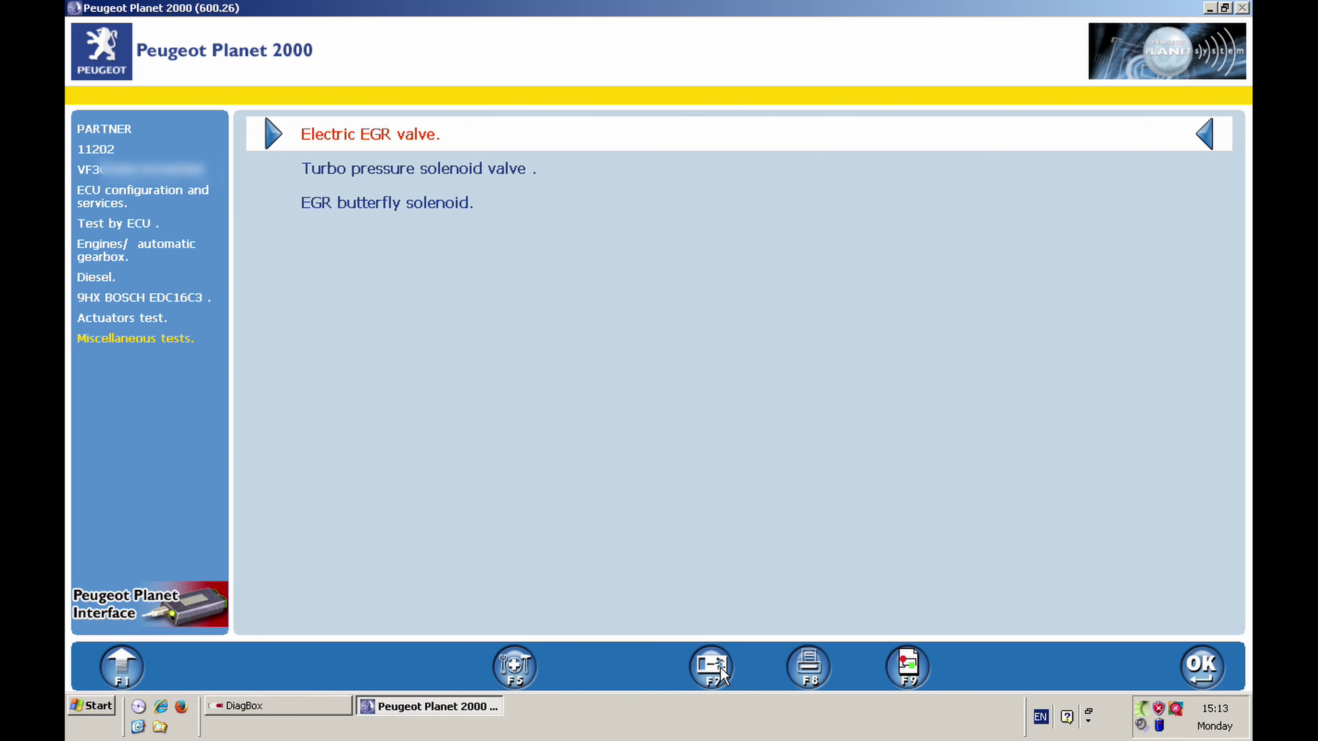
Run the EGR butterfly solenoid actuator test and exit it without repeating the activation
{"action": "left_click", "coordinate": [403, 179]}
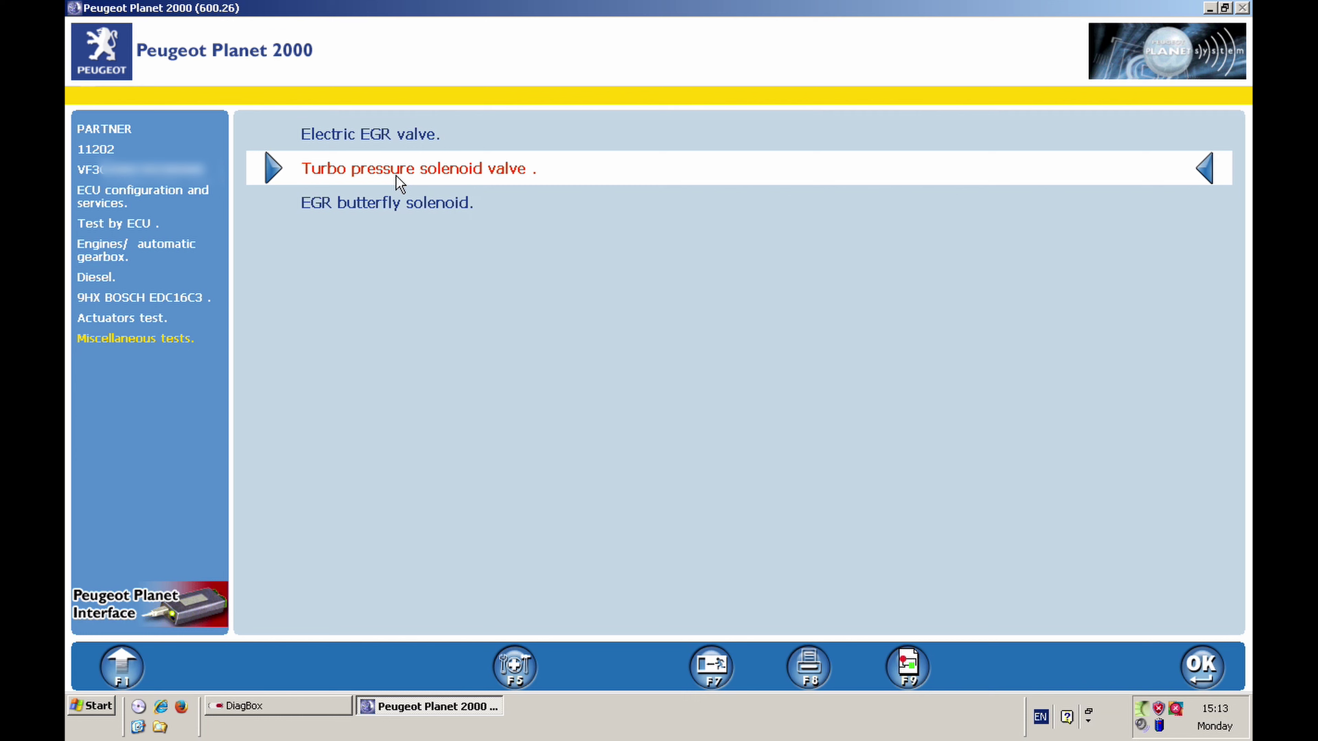
{"action": "left_click", "coordinate": [405, 203]}
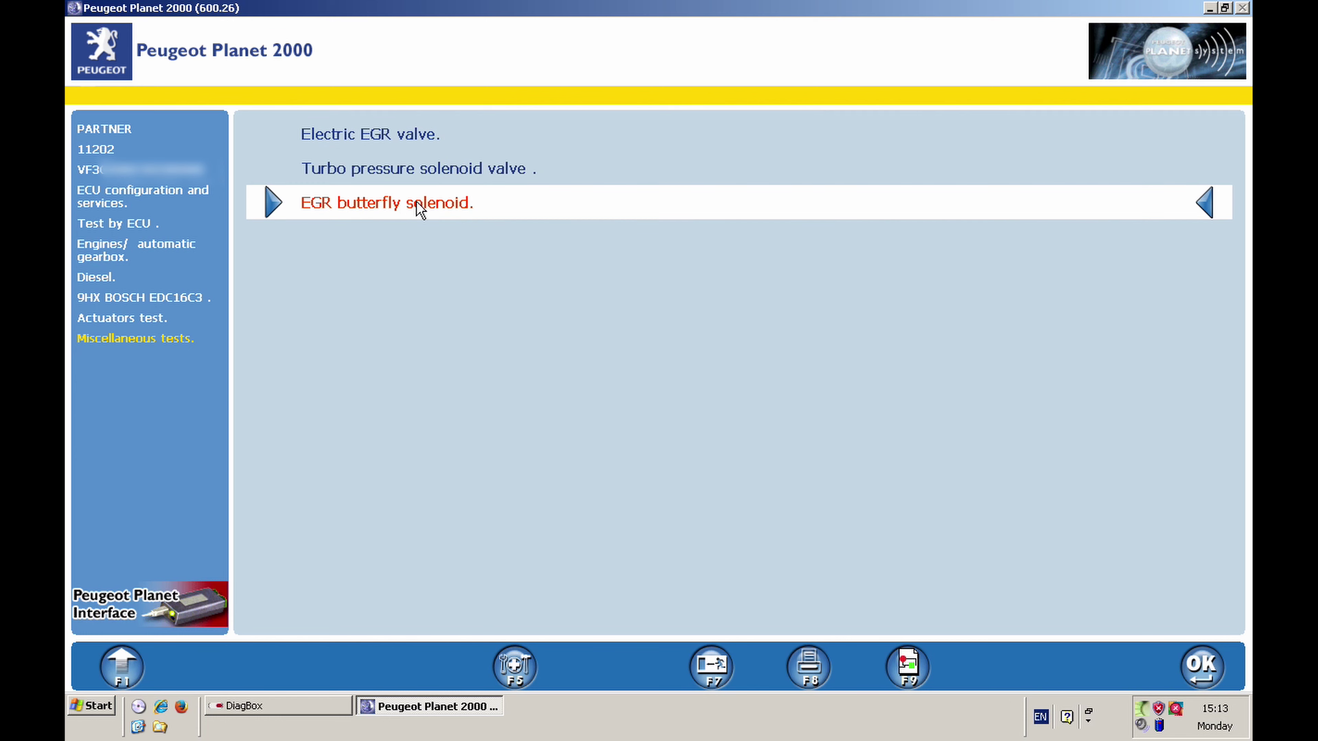
{"action": "left_click", "coordinate": [1198, 667]}
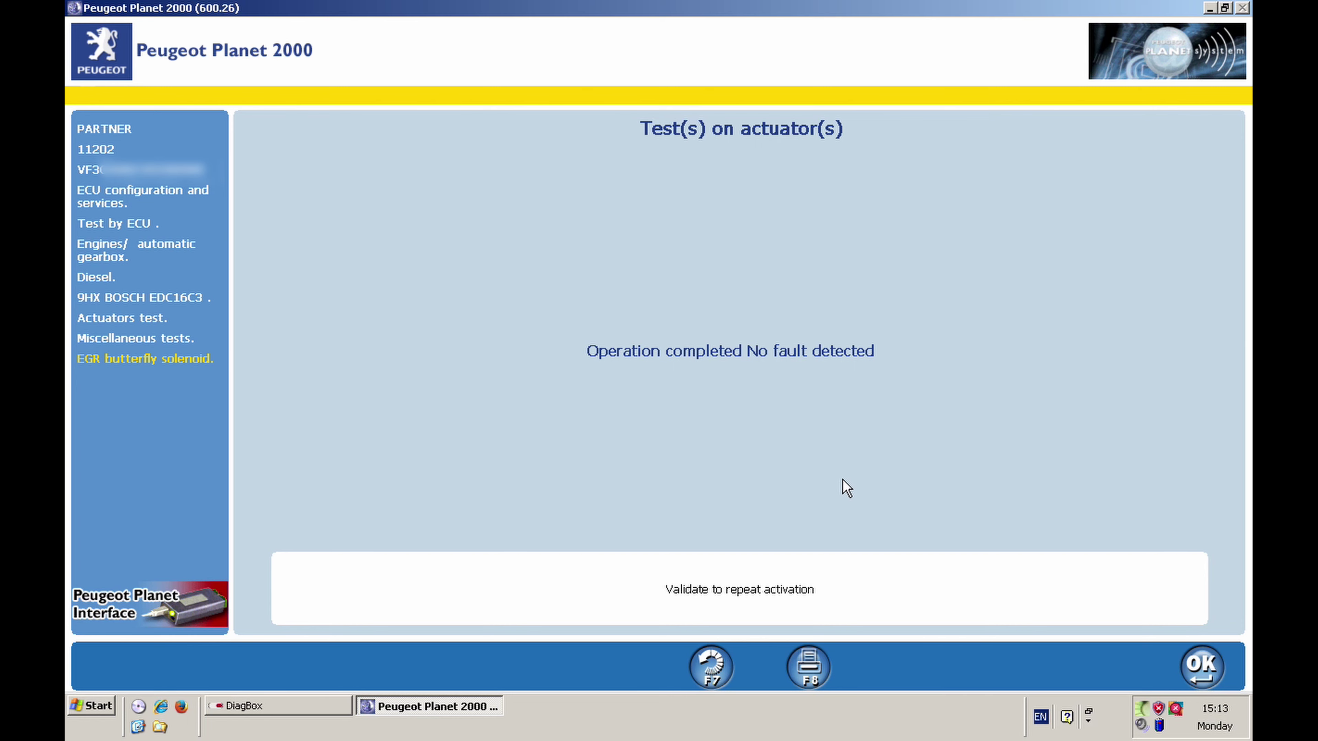
{"action": "left_click", "coordinate": [720, 673]}
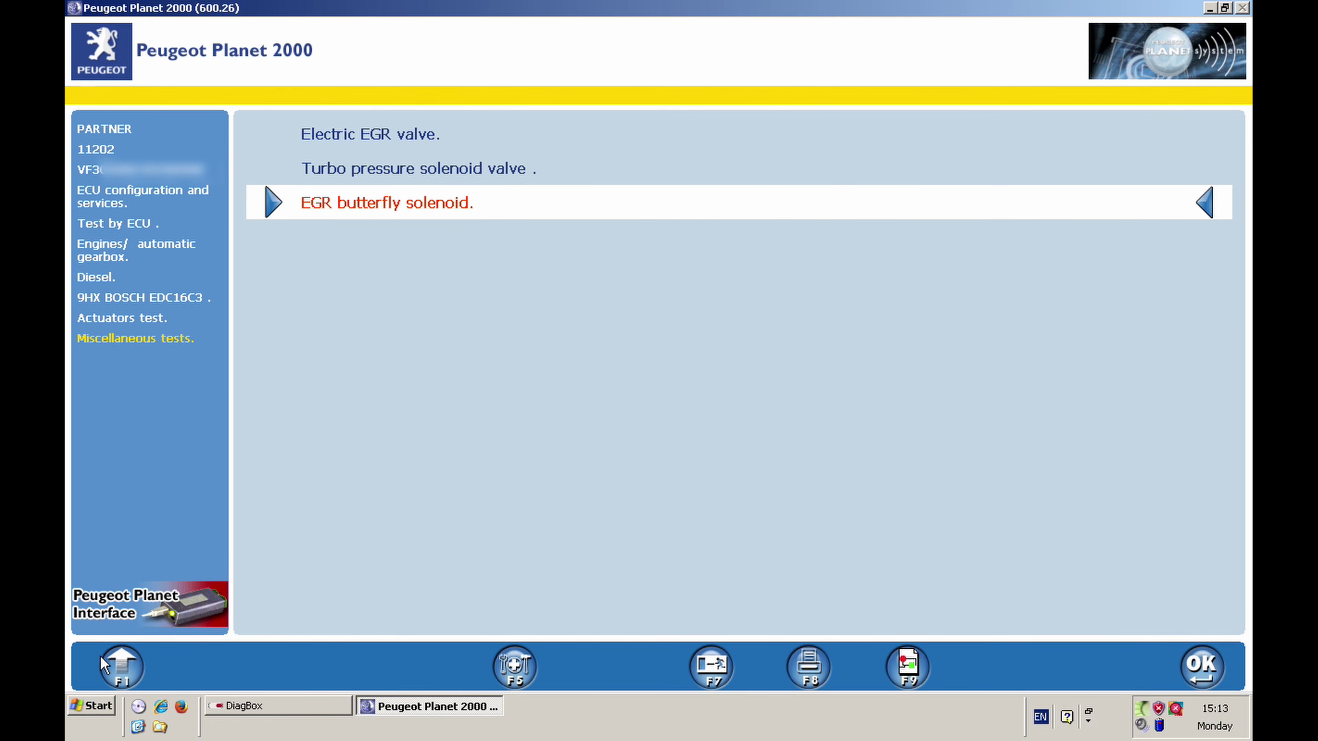
Leave the actuator and ECU tests and return to the vehicle's main list of services
{"action": "left_click", "coordinate": [118, 659]}
{"action": "left_click", "coordinate": [117, 658]}
{"action": "left_click", "coordinate": [118, 658]}
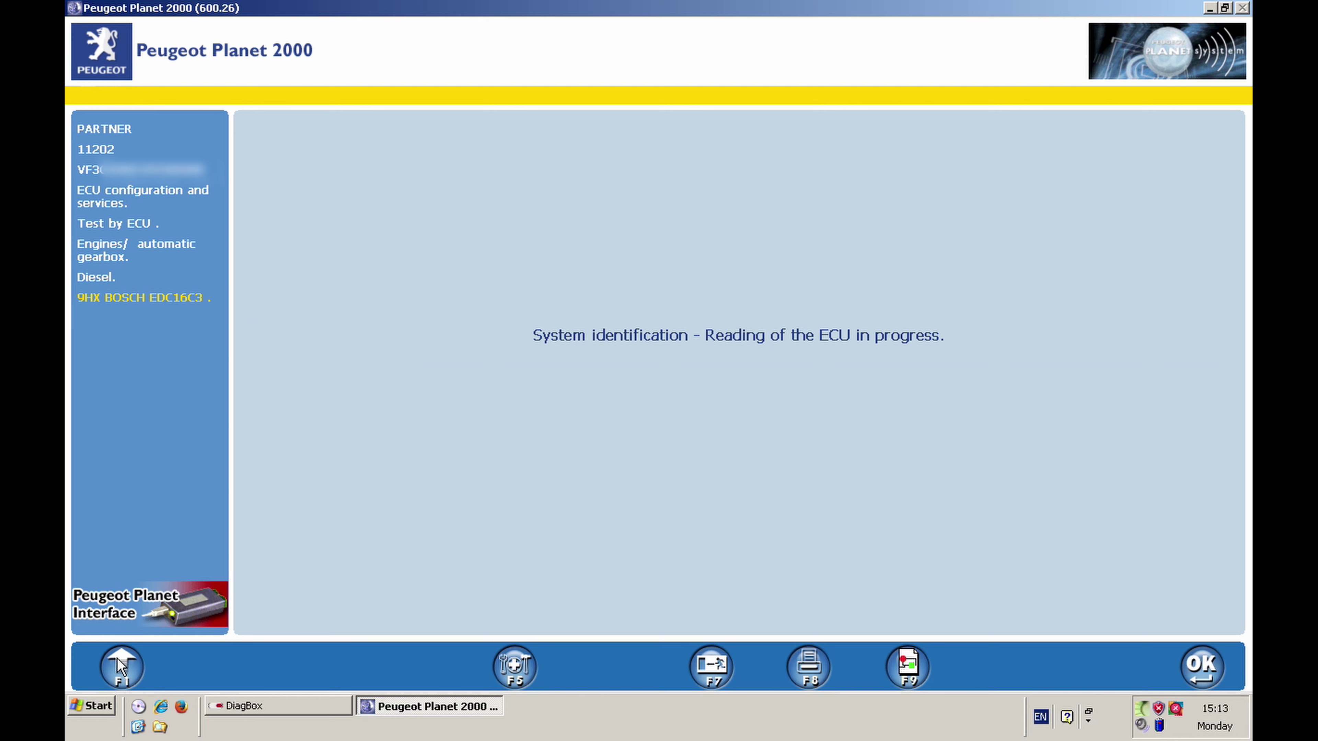
{"action": "left_click", "coordinate": [117, 658]}
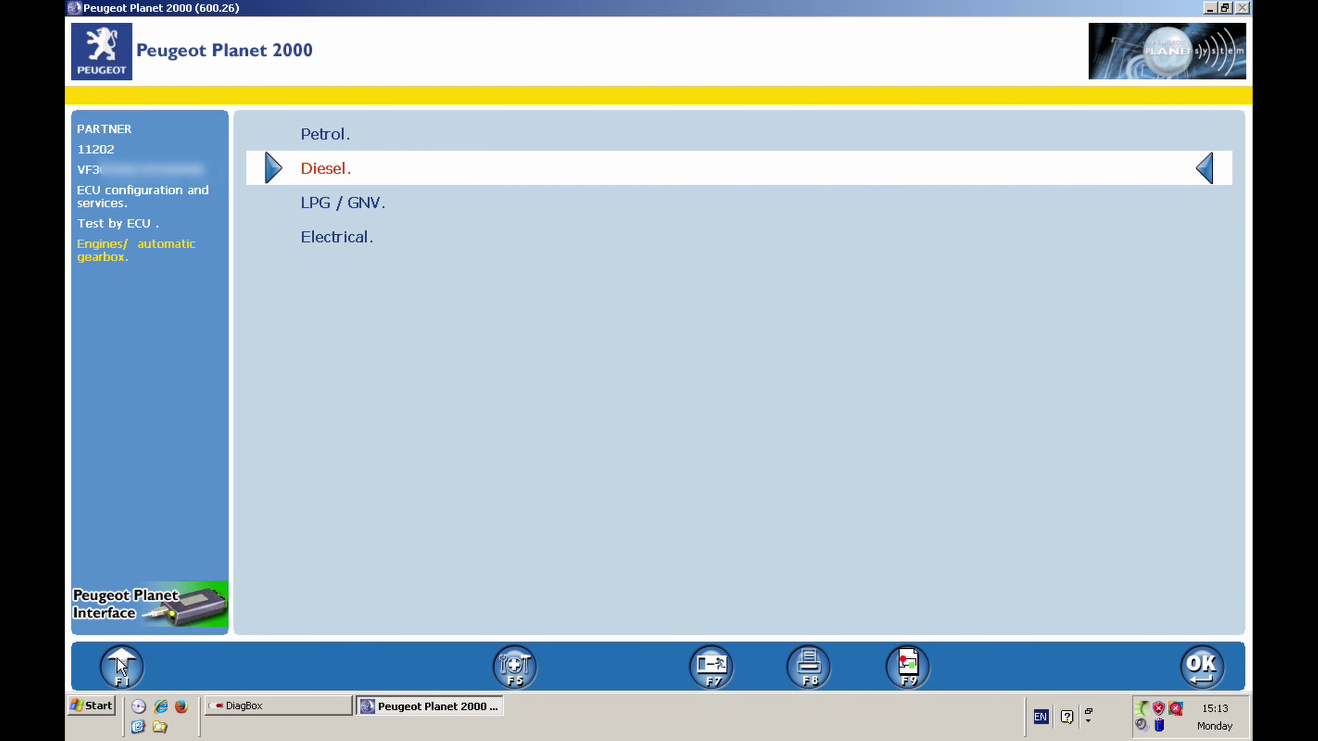
{"action": "left_click", "coordinate": [118, 658]}
{"action": "left_click", "coordinate": [117, 659]}
{"action": "left_click", "coordinate": [117, 658]}
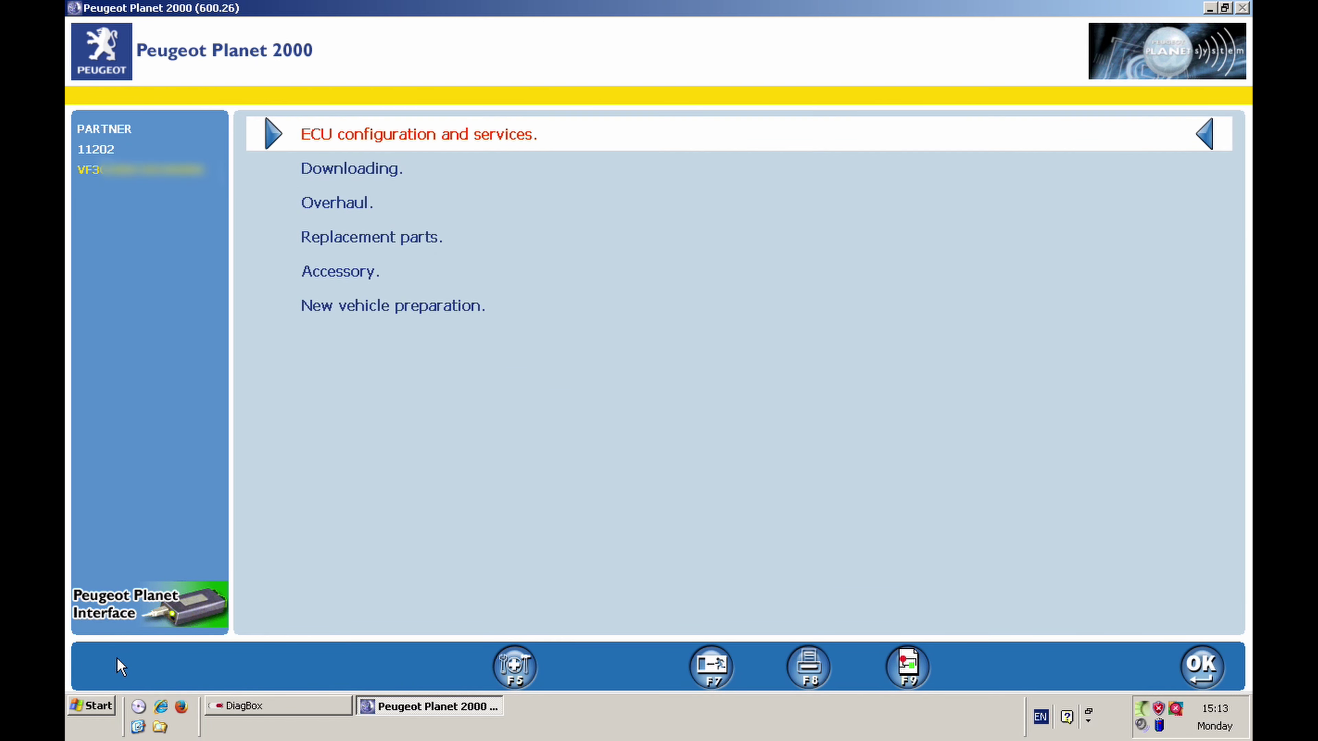